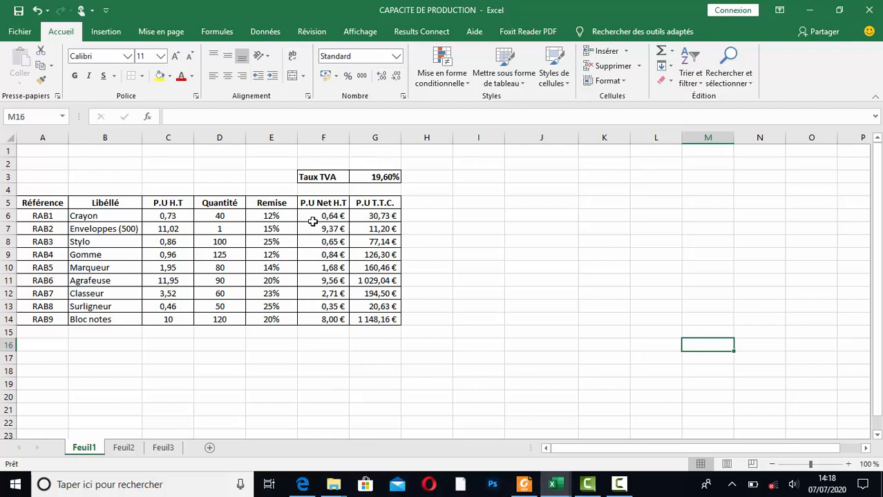
Step: Clear the contents of the P.U Net H.T and P.U T.T.C. columns in cells F6 to G14
{"action": "left_click_drag", "start_coordinate": [313, 221], "coordinate": [373, 319]}
{"action": "key", "text": "Delete"}
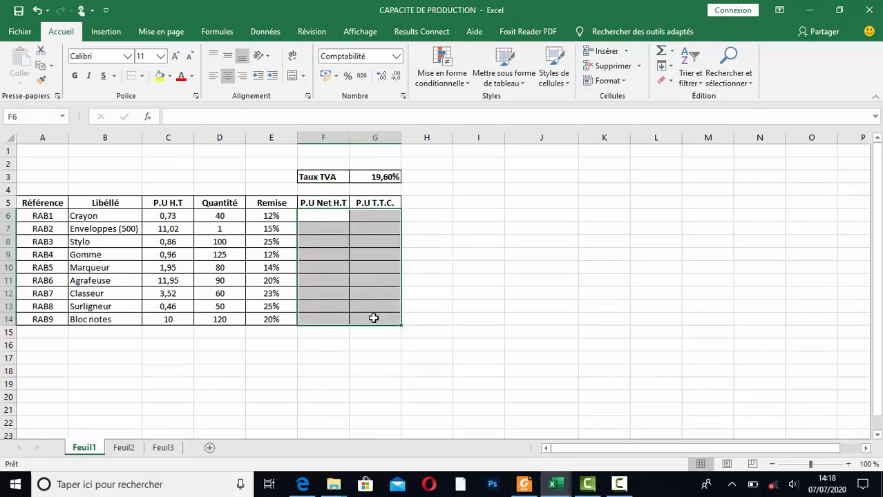
{"action": "left_click", "coordinate": [427, 309]}
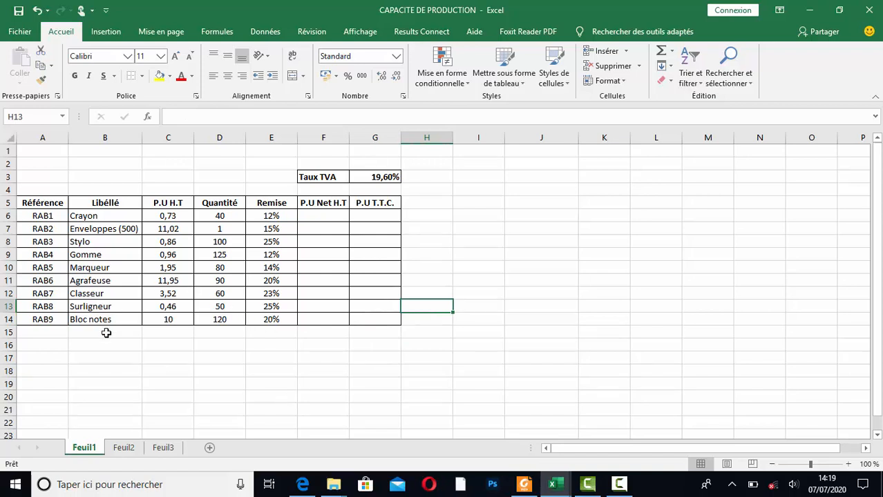
Step: Enter the formula =C6*(1-E6) in cell F6 to calculate the discounted net unit price of Crayon
{"action": "left_click", "coordinate": [317, 217]}
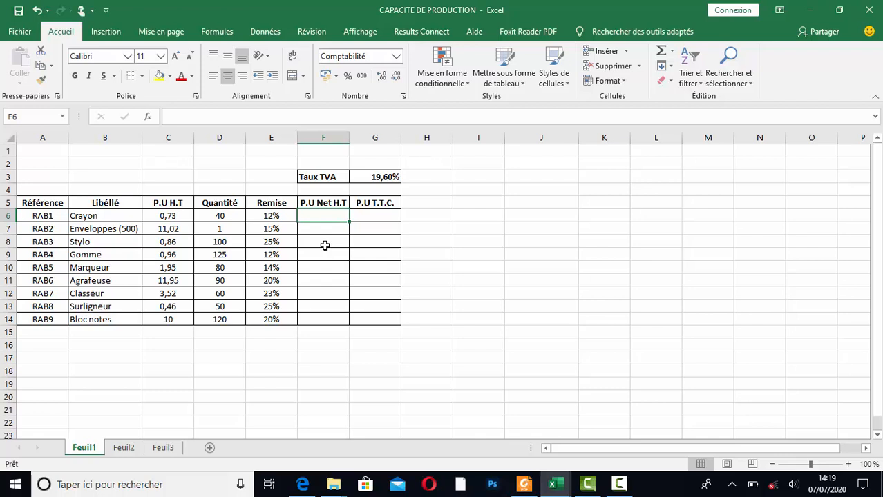
{"action": "type", "text": "="}
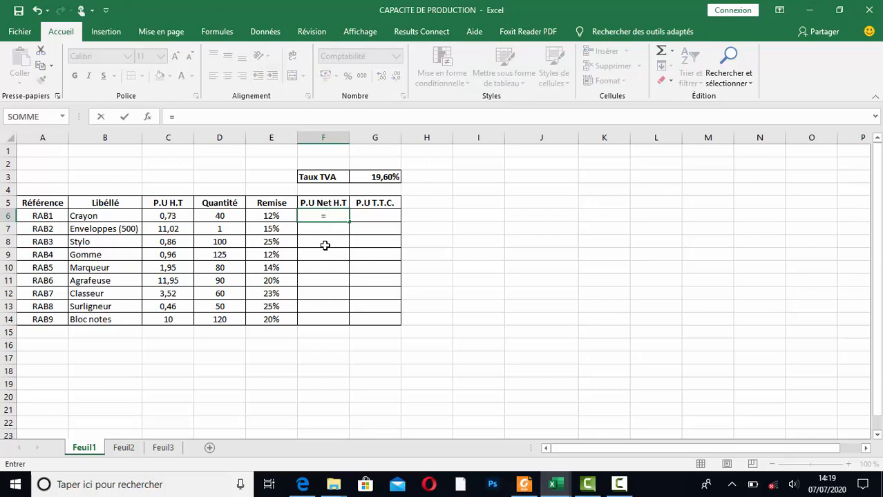
{"action": "left_click", "coordinate": [171, 216]}
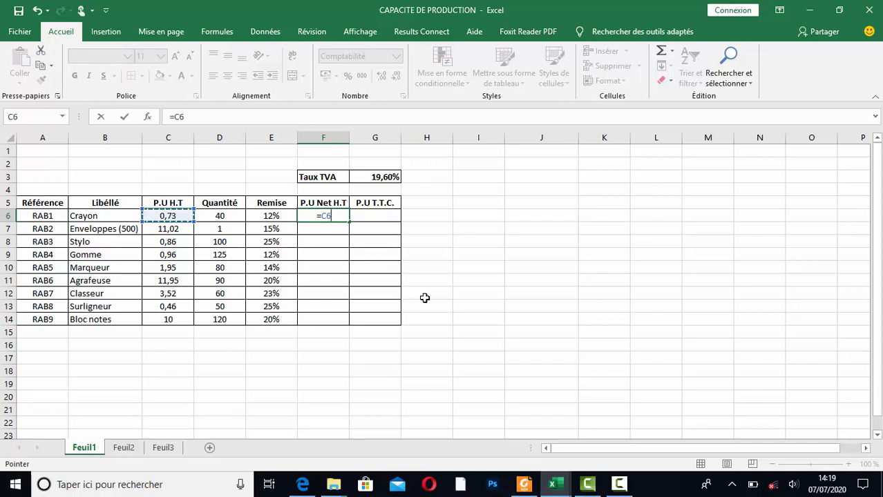
{"action": "type", "text": "µ"}
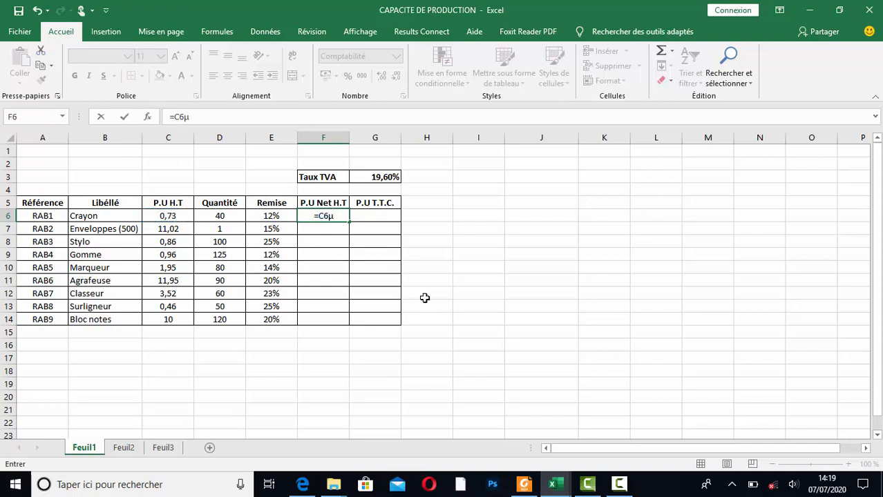
{"action": "key", "text": "BackSpace"}
{"action": "type", "text": "*"}
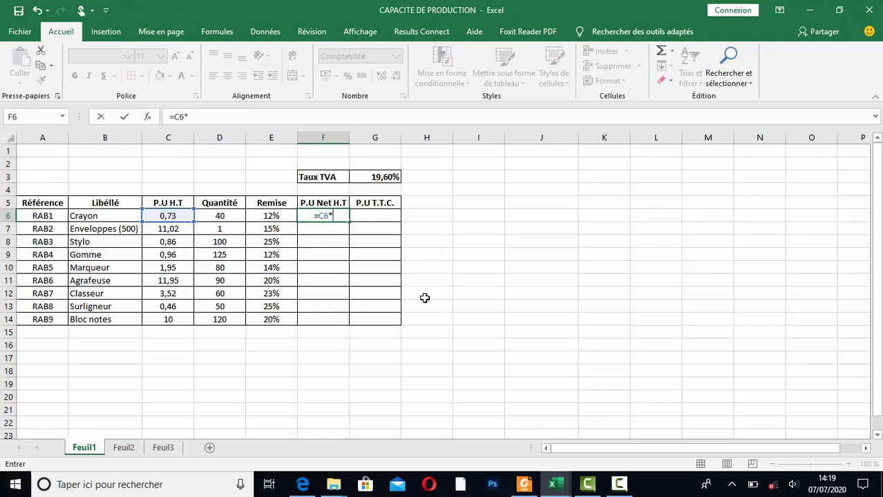
{"action": "type", "text": "(1-"}
{"action": "left_click", "coordinate": [271, 217]}
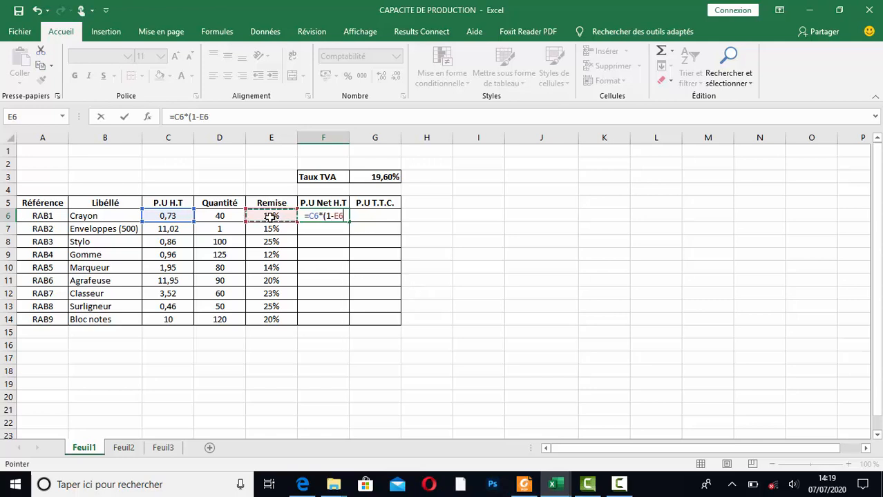
{"action": "type", "text": "*"}
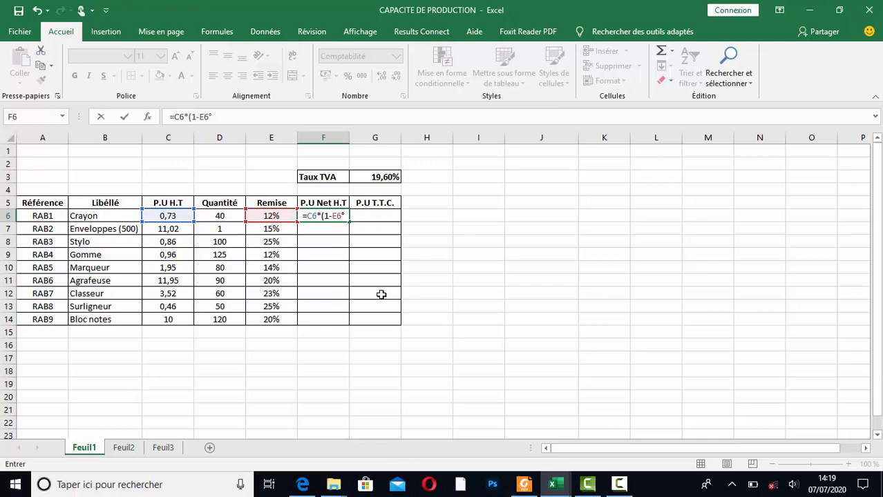
{"action": "key", "text": "BackSpace"}
{"action": "type", "text": ")"}
{"action": "key", "text": "Return"}
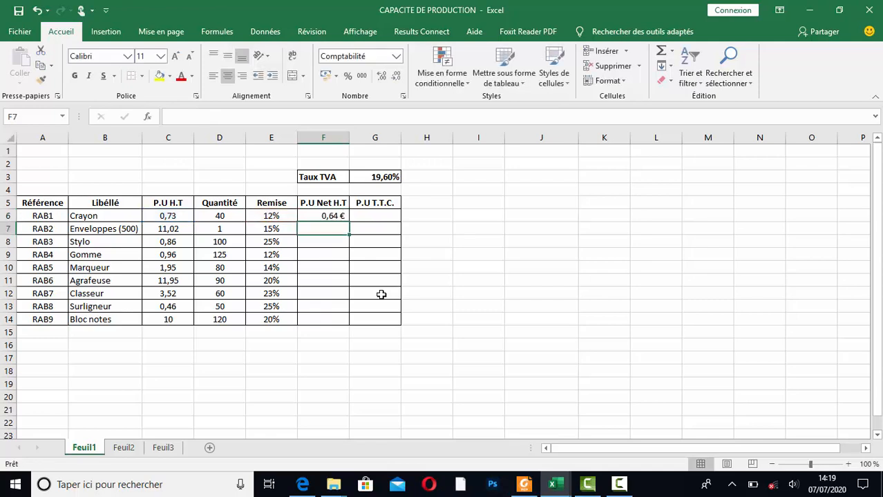
Step: Fill the P.U Net H.T formula from F6 down to F14 and compare the formulas in F6 and F7
{"action": "left_click", "coordinate": [327, 216]}
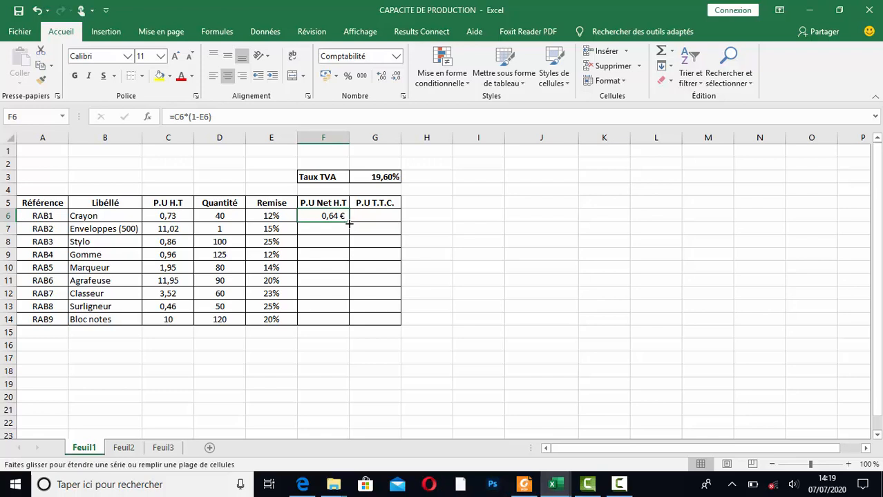
{"action": "left_click_drag", "start_coordinate": [349, 223], "coordinate": [335, 324]}
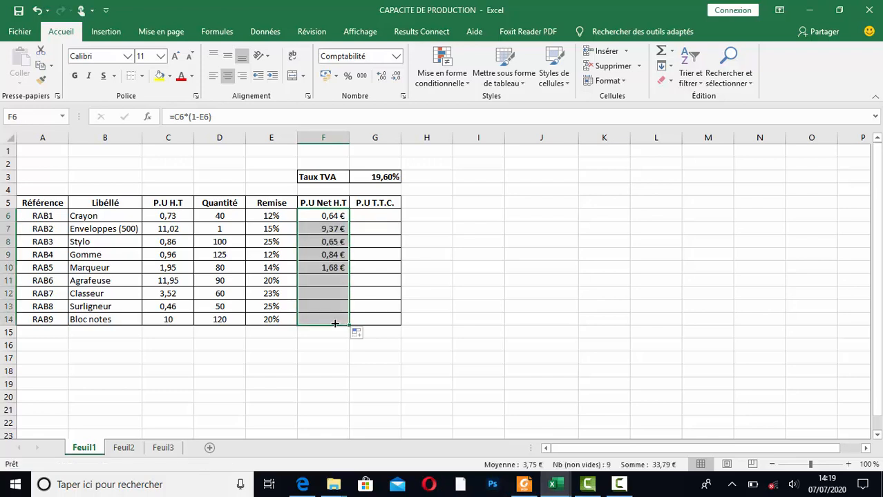
{"action": "left_click", "coordinate": [330, 229]}
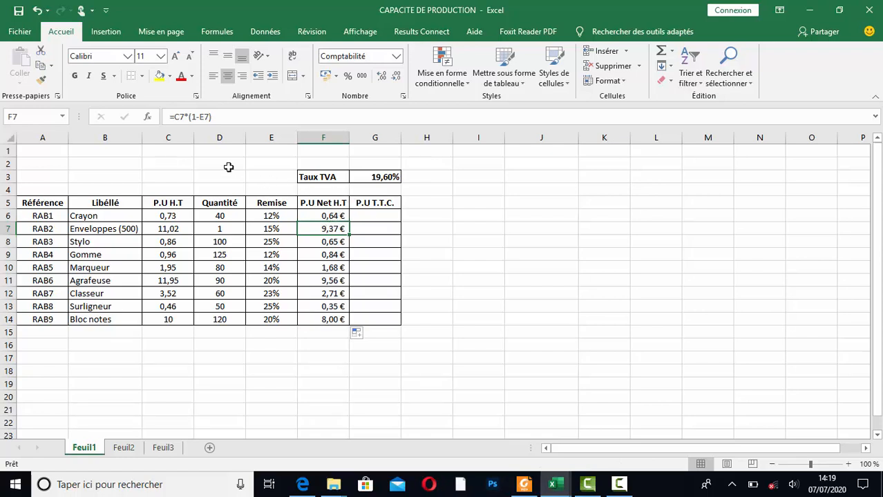
{"action": "left_click", "coordinate": [335, 215]}
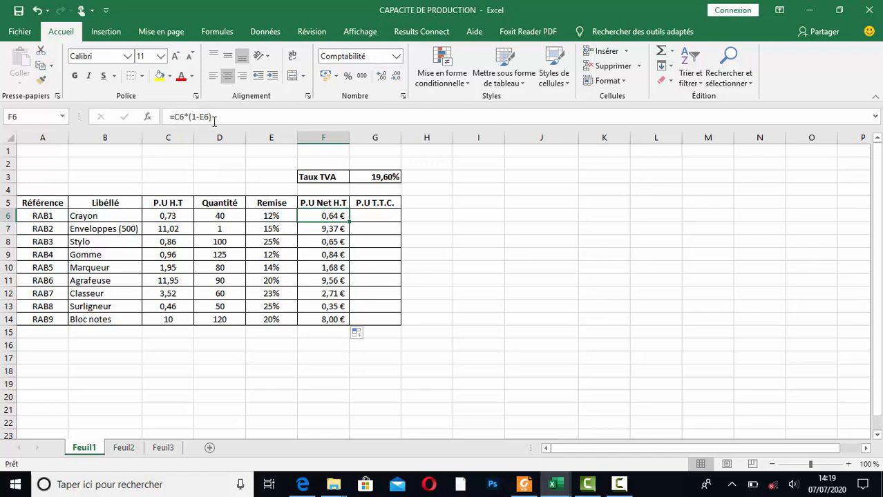
{"action": "left_click", "coordinate": [333, 228]}
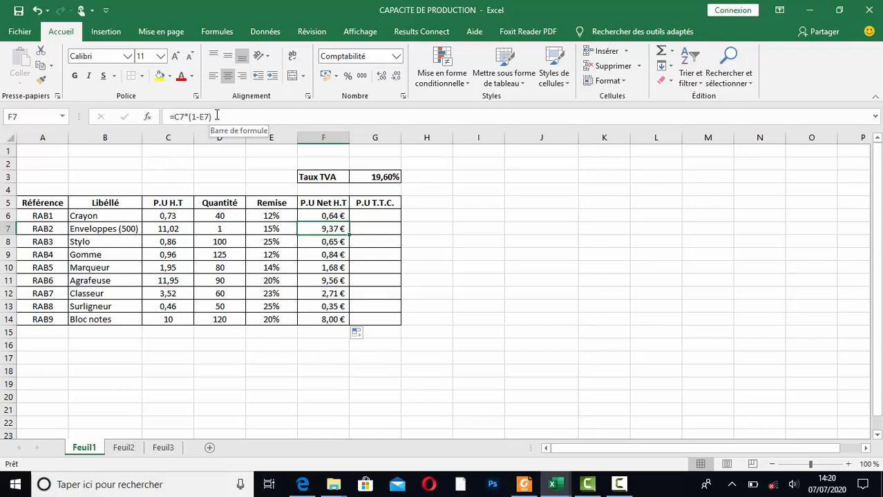
Step: Enter the formula =F6*D6*(1+G3) in cell G6 under P.U T.T.C. and fill it down to G14
{"action": "left_click", "coordinate": [385, 214]}
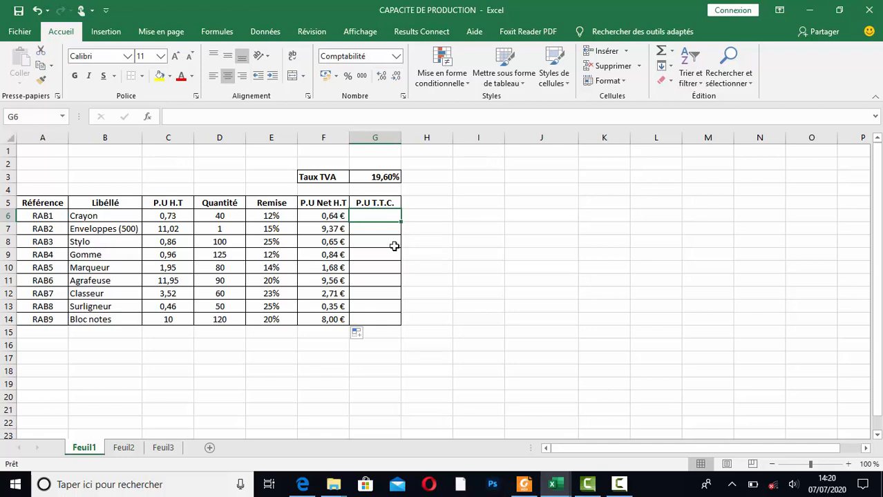
{"action": "type", "text": "="}
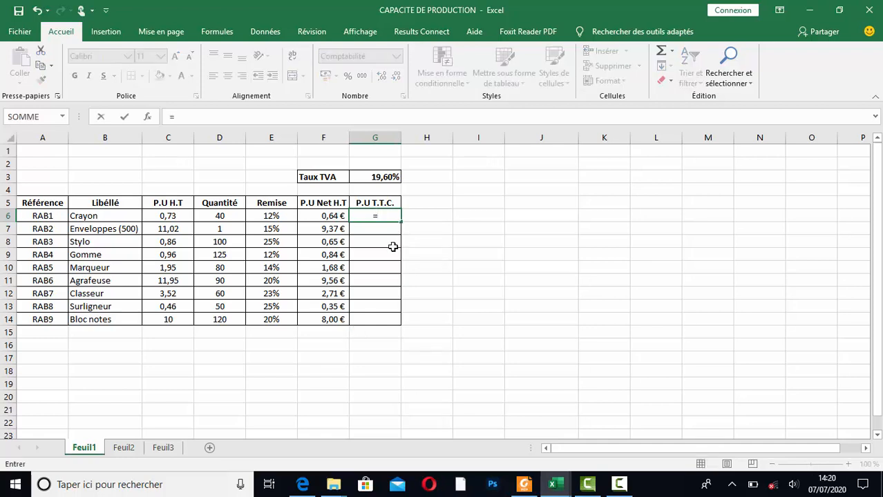
{"action": "left_click", "coordinate": [340, 218]}
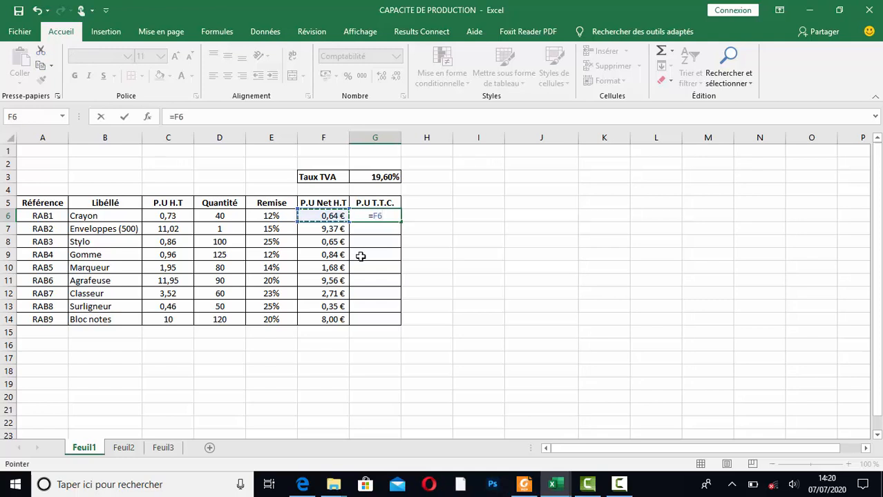
{"action": "type", "text": "*"}
{"action": "left_click", "coordinate": [221, 217]}
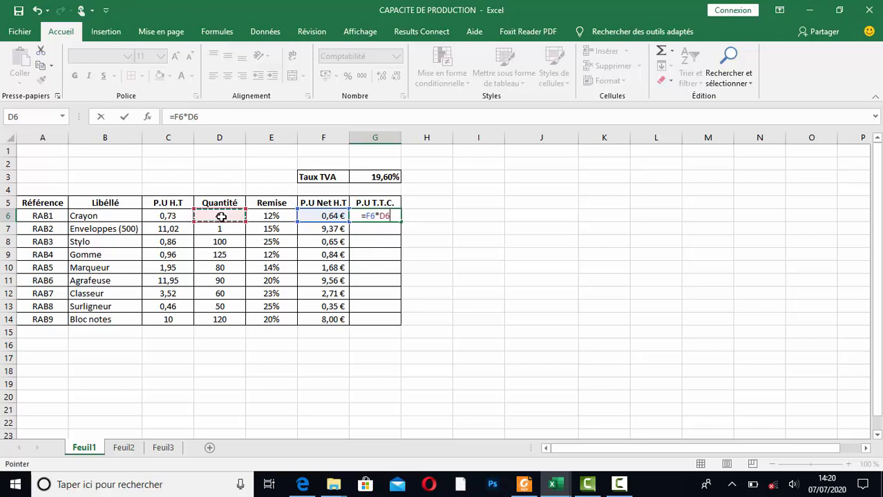
{"action": "type", "text": "*"}
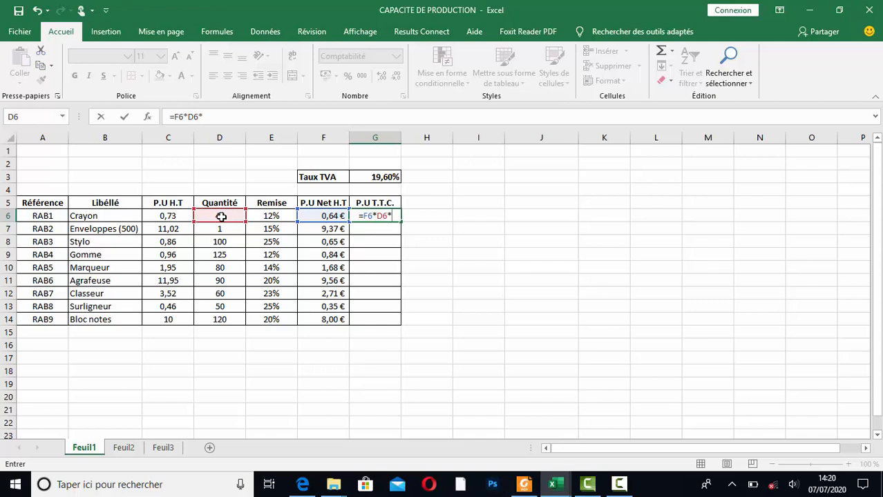
{"action": "type", "text": "(1+"}
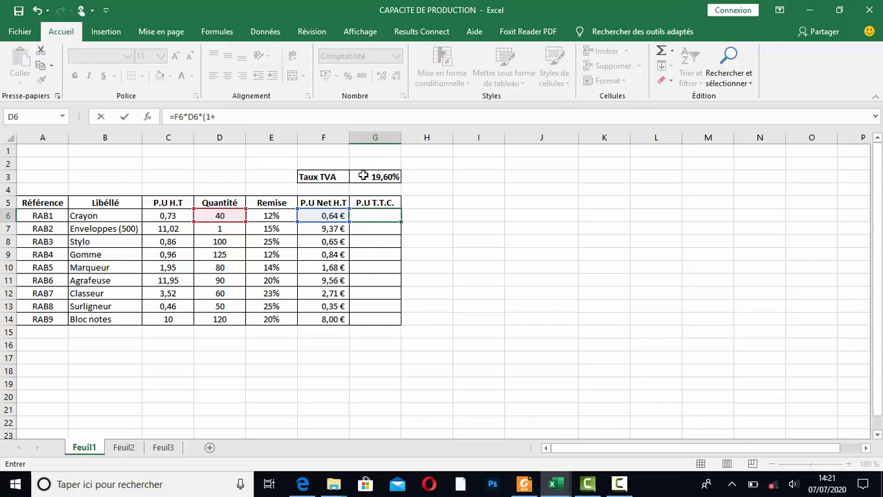
{"action": "left_click", "coordinate": [363, 176]}
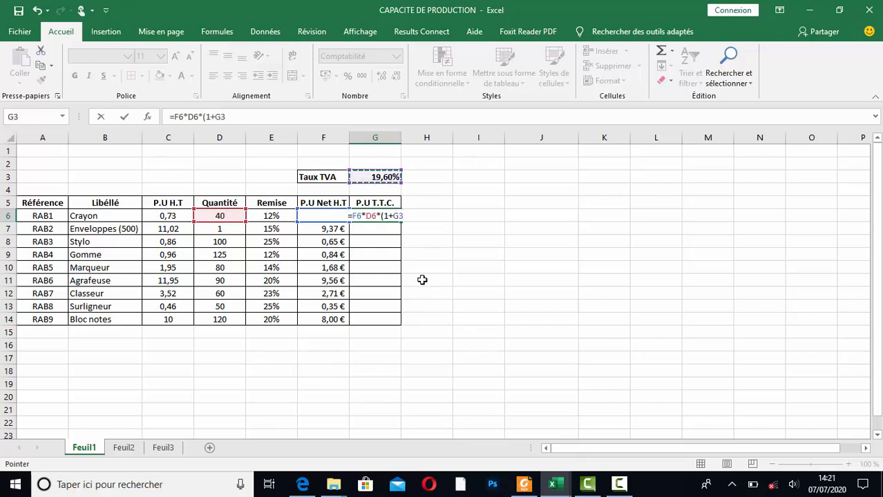
{"action": "type", "text": ")"}
{"action": "key", "text": "Return"}
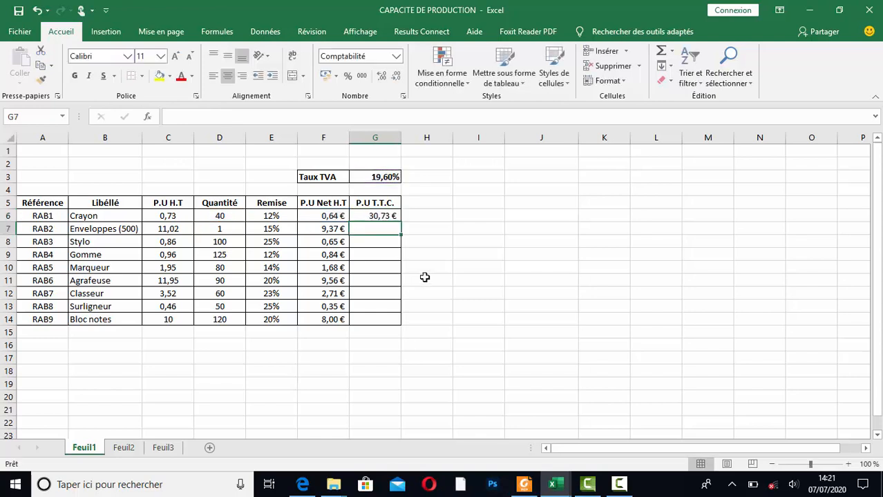
{"action": "left_click", "coordinate": [395, 216]}
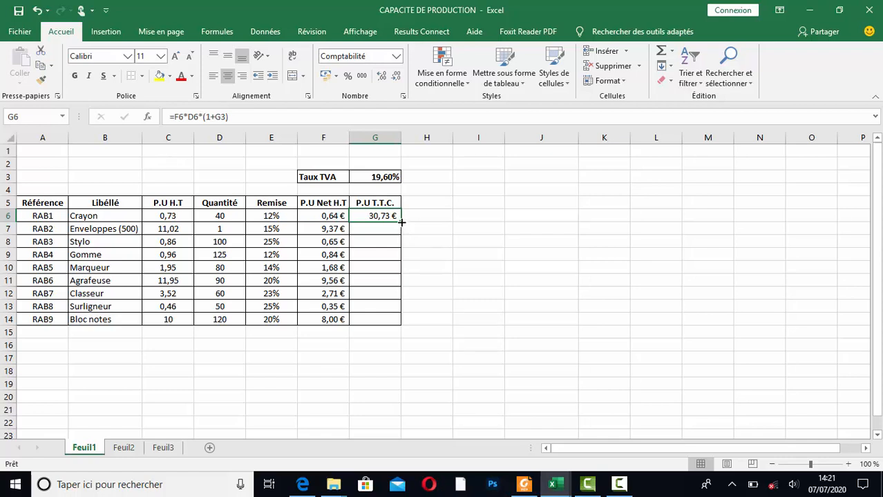
{"action": "left_click_drag", "start_coordinate": [401, 220], "coordinate": [393, 331]}
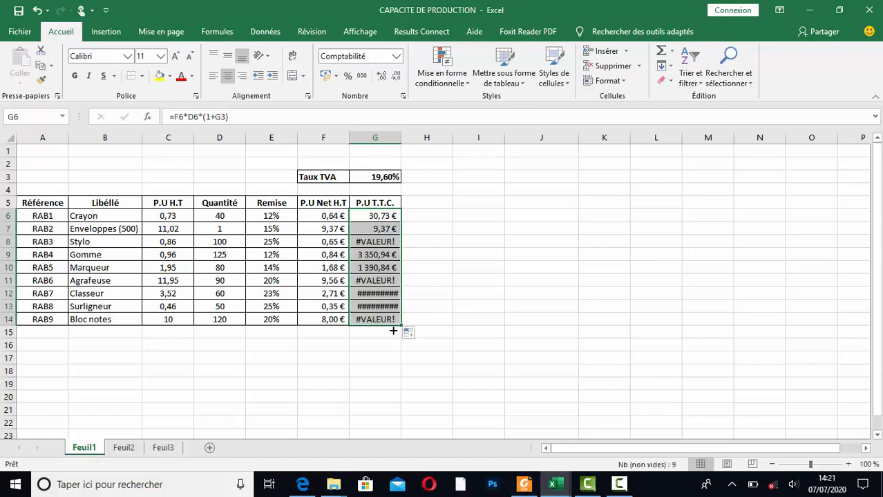
Step: Examine the cell references in the P.U T.T.C. formulas of G12, G7 and G6, checking which cell each takes the VAT rate from
{"action": "left_click", "coordinate": [389, 294]}
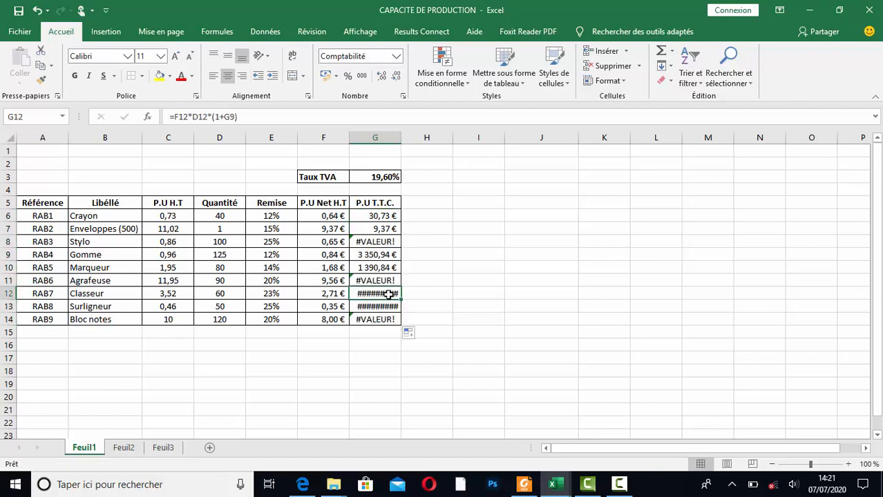
{"action": "left_click", "coordinate": [384, 229]}
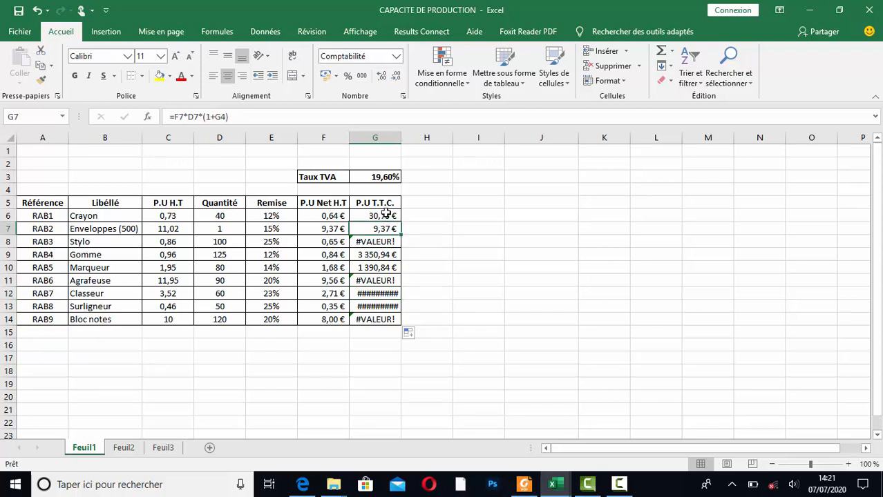
{"action": "left_click", "coordinate": [382, 214]}
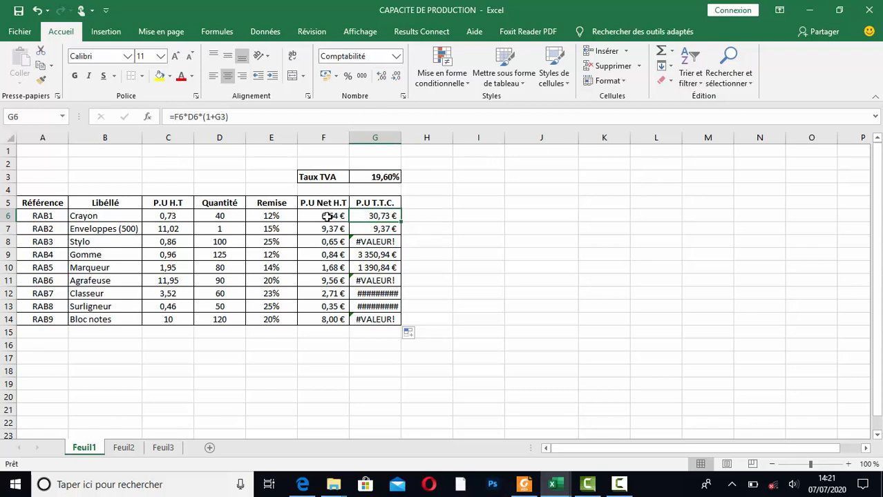
{"action": "double_click", "coordinate": [379, 215]}
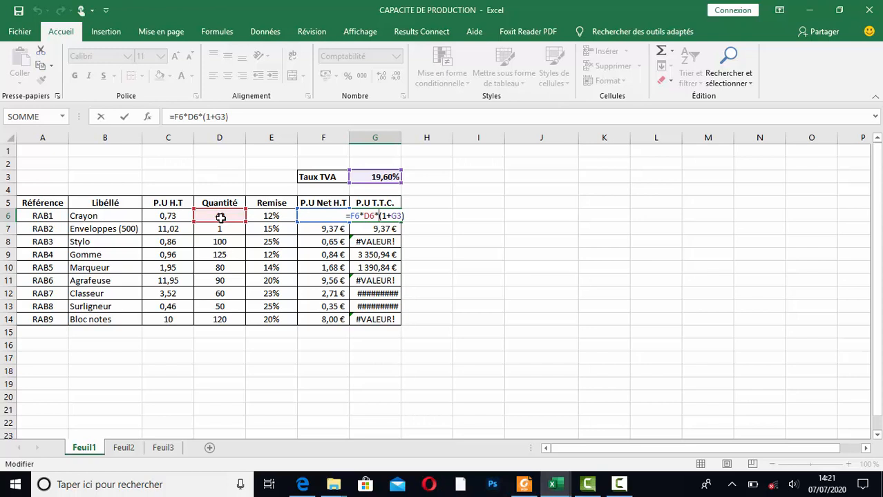
{"action": "key", "text": "ctrl+Return"}
{"action": "left_click", "coordinate": [391, 230]}
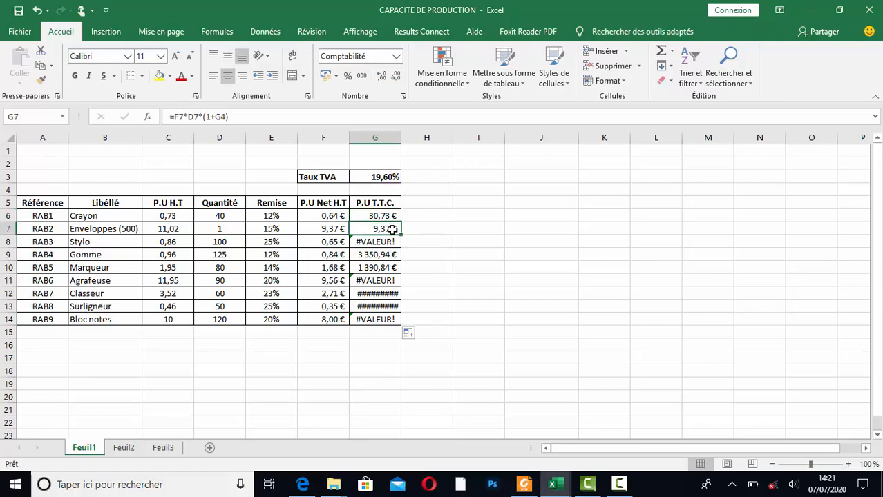
{"action": "double_click", "coordinate": [388, 230]}
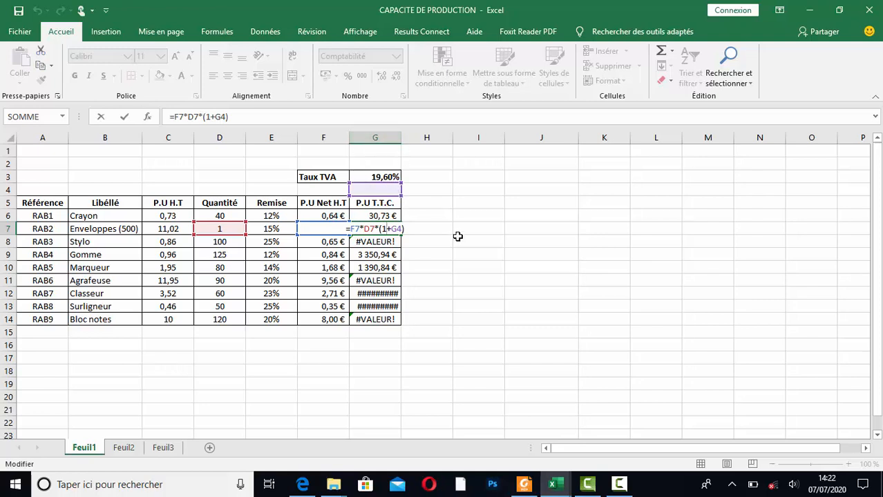
{"action": "key", "text": "ctrl+Return"}
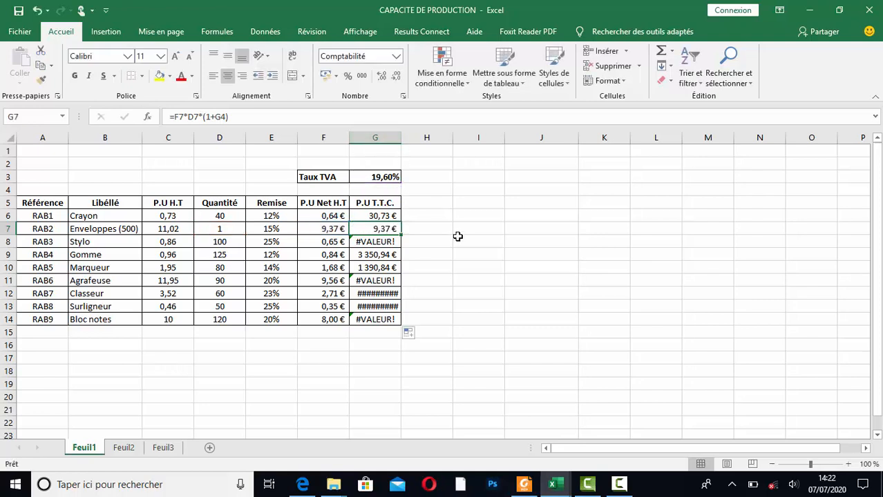
Step: Make the VAT rate reference in G6 absolute so the formula reads =F6*D6*(1+$G$3), and fill it down to G14
{"action": "left_click", "coordinate": [387, 217]}
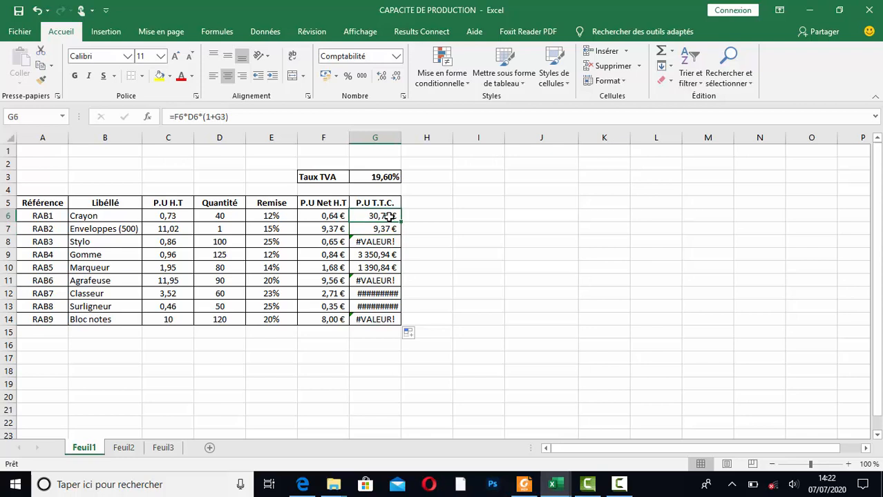
{"action": "left_click", "coordinate": [227, 118]}
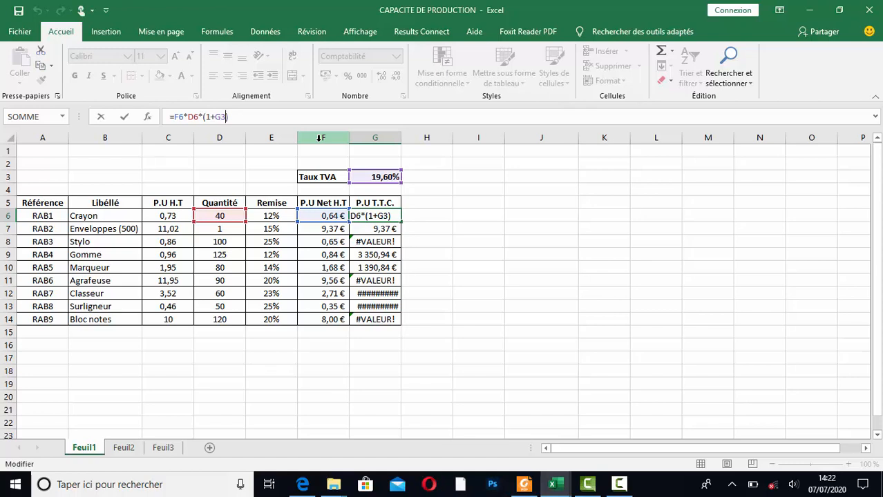
{"action": "key", "text": "F4"}
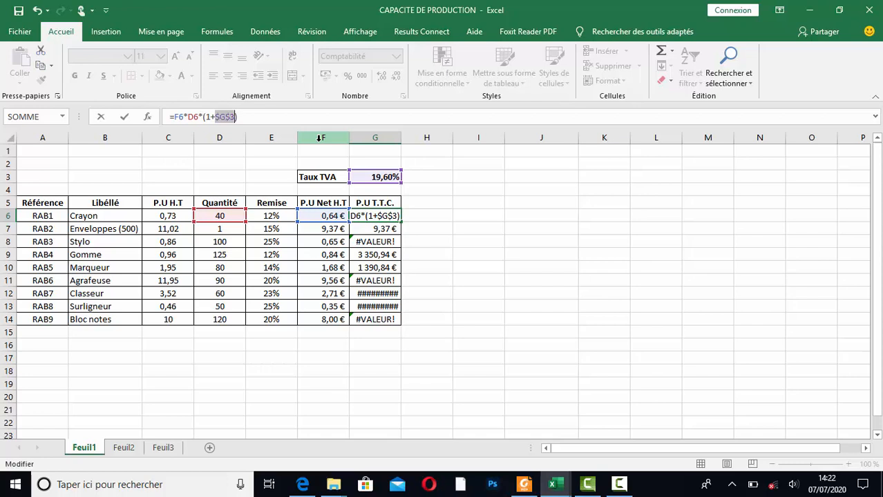
{"action": "key", "text": "Return"}
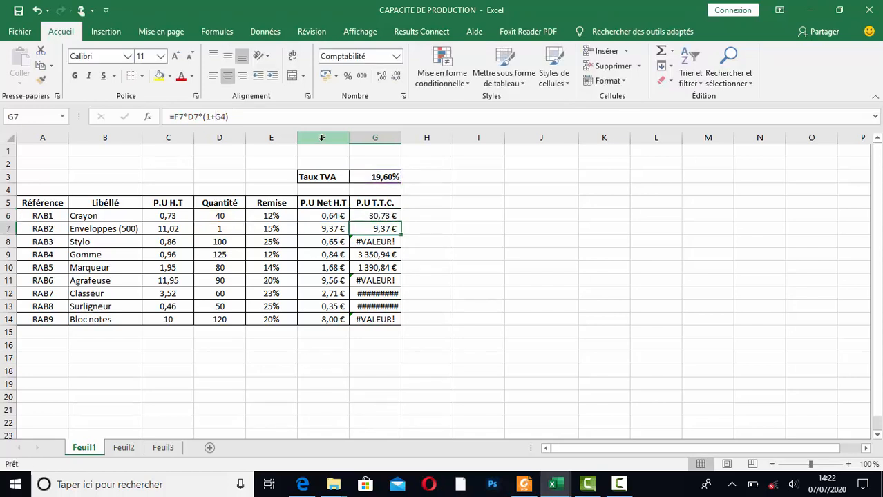
{"action": "left_click", "coordinate": [384, 217]}
{"action": "left_click_drag", "start_coordinate": [401, 222], "coordinate": [394, 321]}
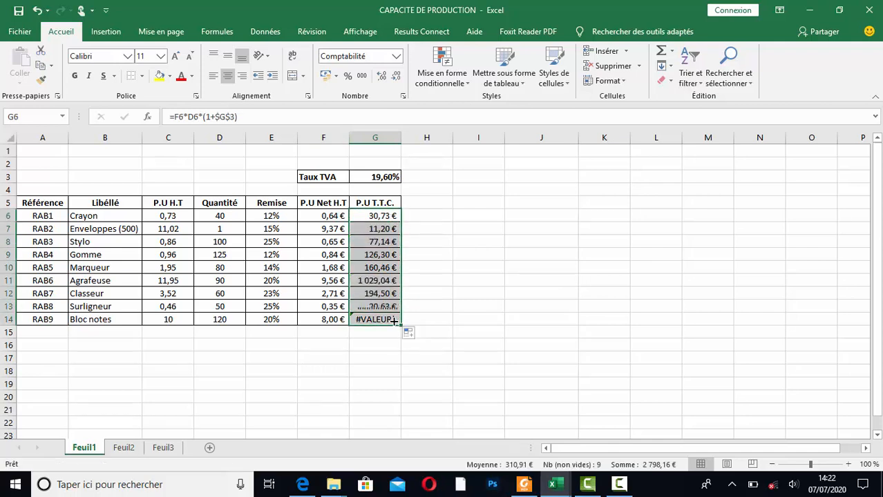
{"action": "left_click", "coordinate": [391, 227]}
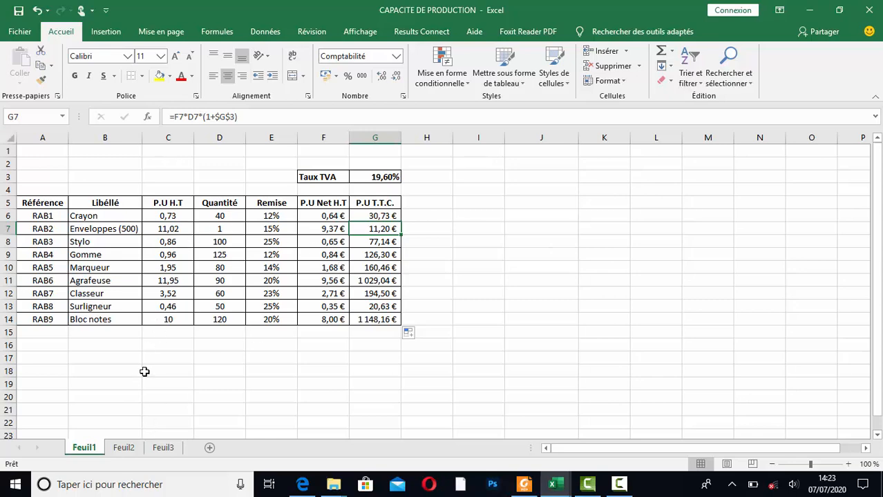
Step: Switch to the Feuil2 sheet and clear the production and total values in C7:J13
{"action": "left_click", "coordinate": [123, 449]}
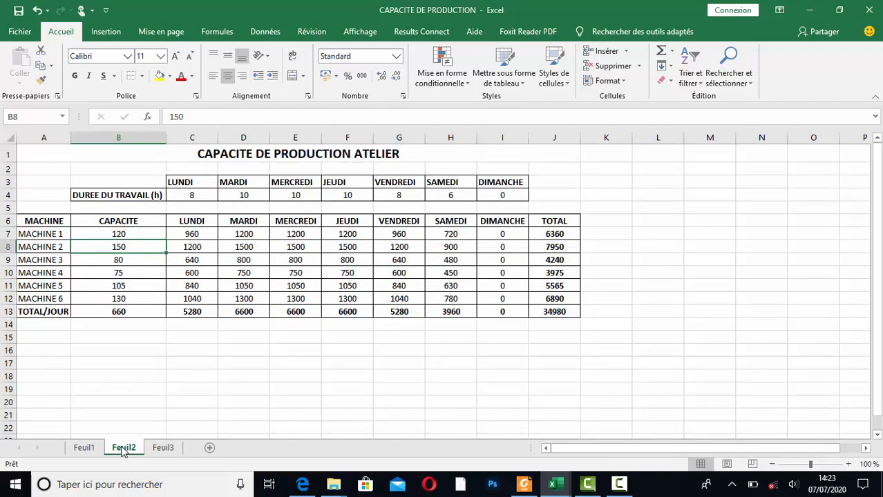
{"action": "left_click", "coordinate": [196, 235]}
{"action": "left_click_drag", "start_coordinate": [205, 248], "coordinate": [568, 315]}
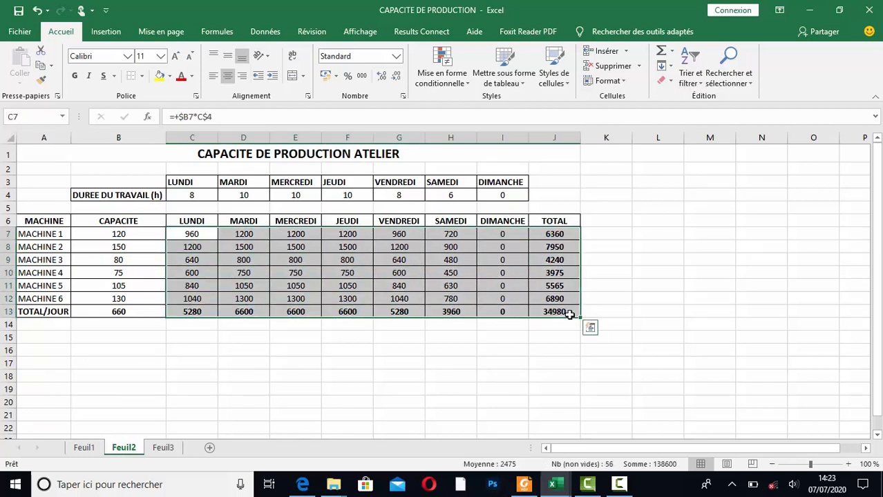
{"action": "key", "text": "Delete"}
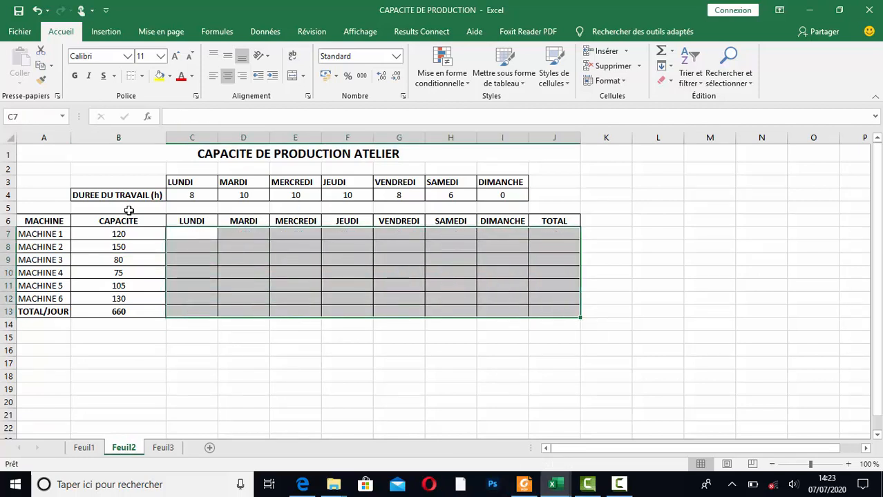
{"action": "left_click", "coordinate": [128, 198]}
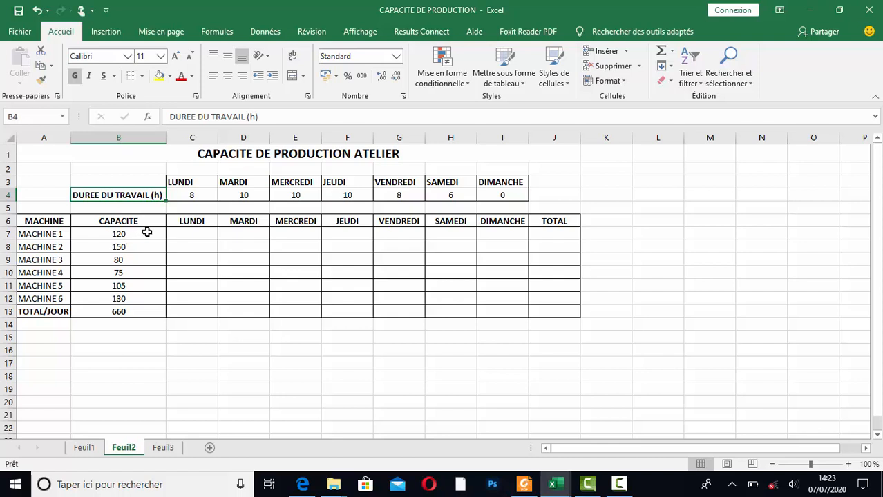
Step: Enter the formula +B7*C4 in cell C7 to calculate Machine 1's Monday production from its capacity and working hours
{"action": "left_click", "coordinate": [187, 232]}
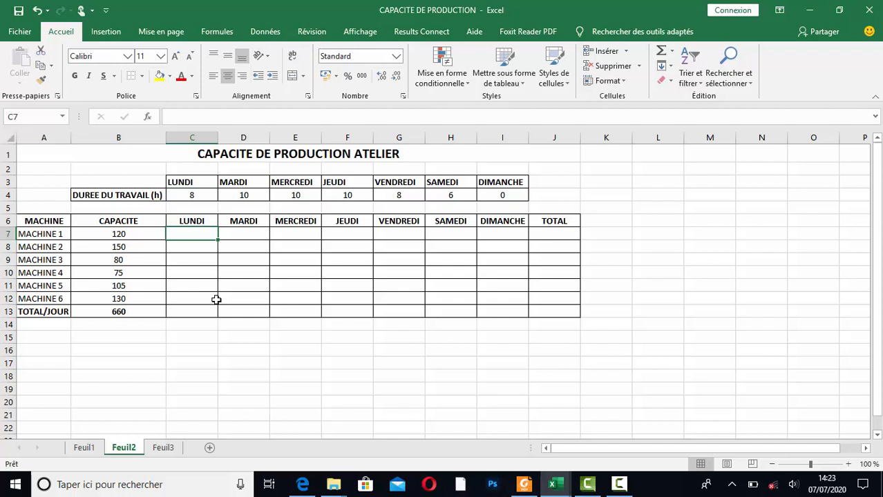
{"action": "type", "text": "+"}
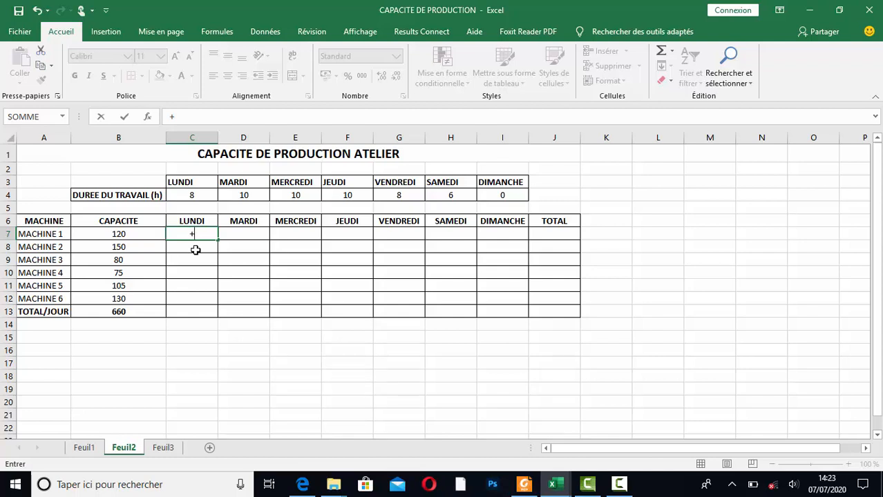
{"action": "left_click", "coordinate": [138, 236]}
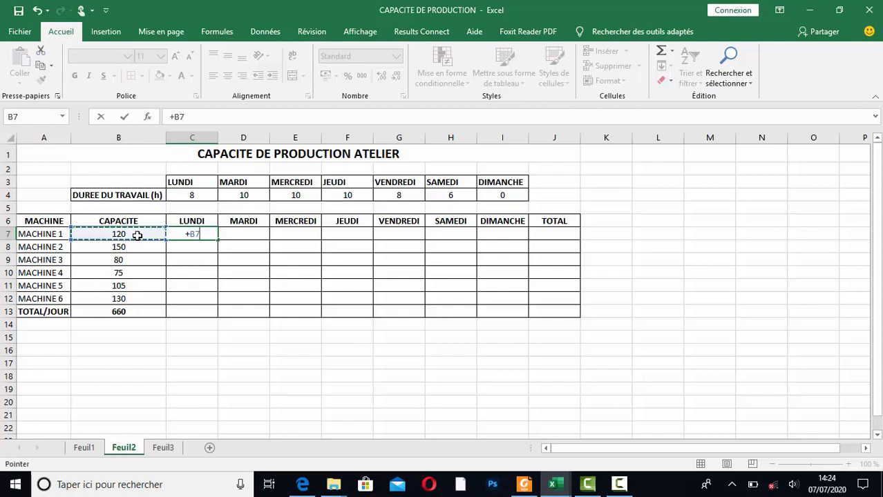
{"action": "type", "text": "*"}
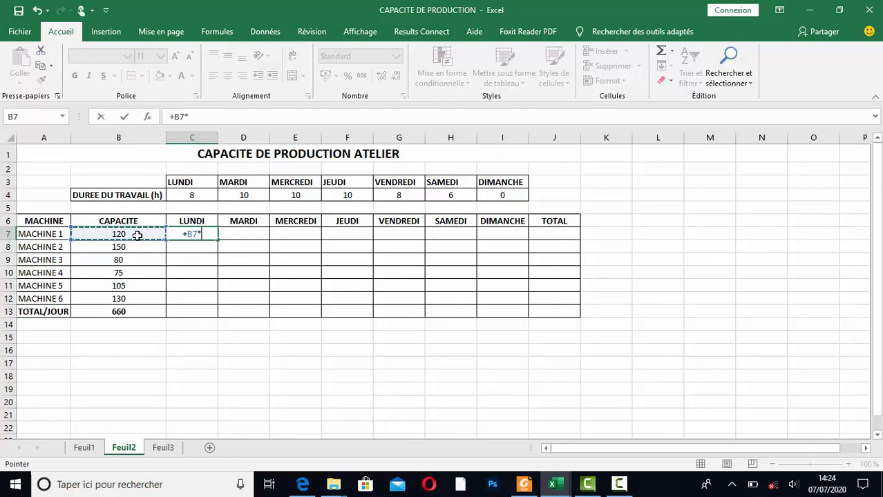
{"action": "left_click", "coordinate": [193, 196]}
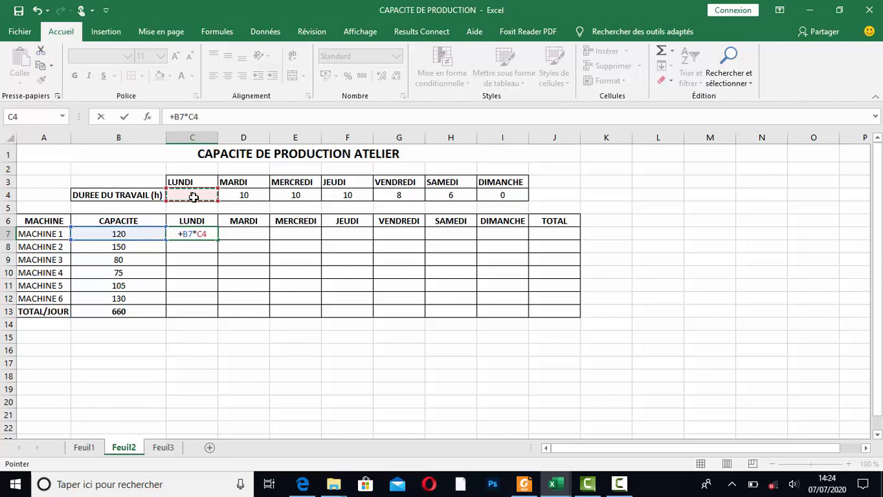
{"action": "key", "text": "Return"}
{"action": "left_click", "coordinate": [201, 235]}
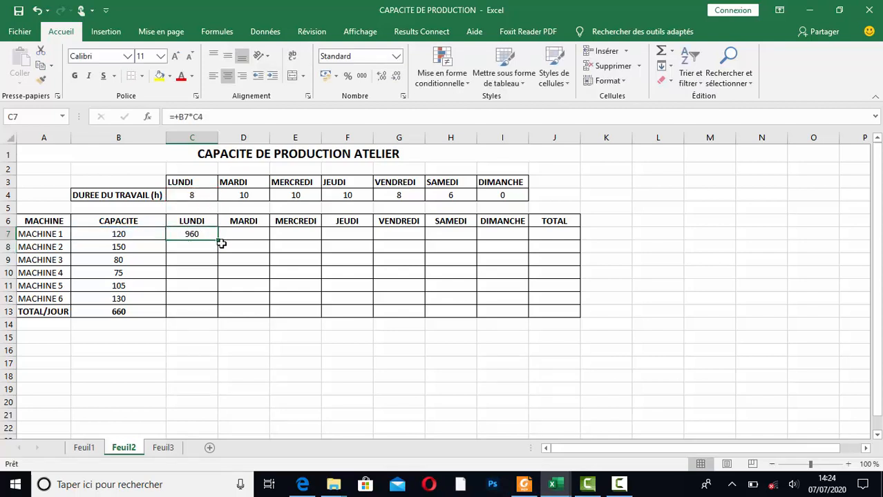
Step: Fill the C7 formula across to I7 and examine which cells the formula in D7 refers to
{"action": "left_click_drag", "start_coordinate": [218, 239], "coordinate": [512, 237]}
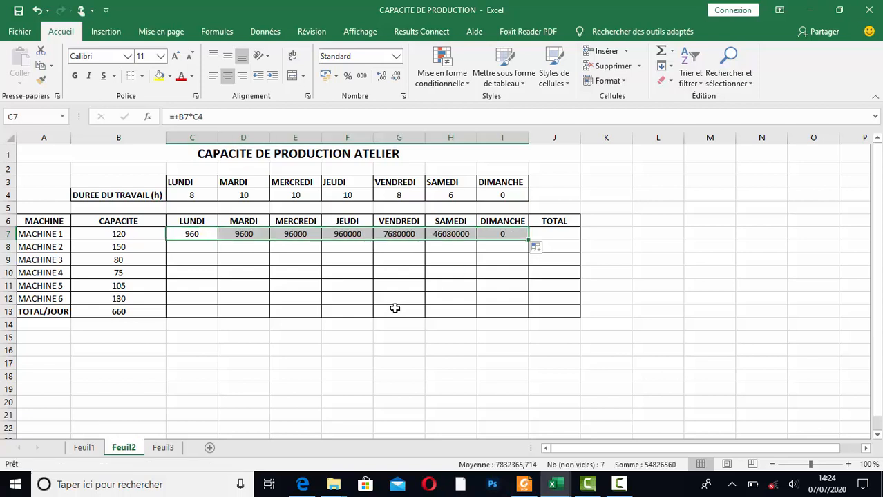
{"action": "left_click", "coordinate": [242, 233]}
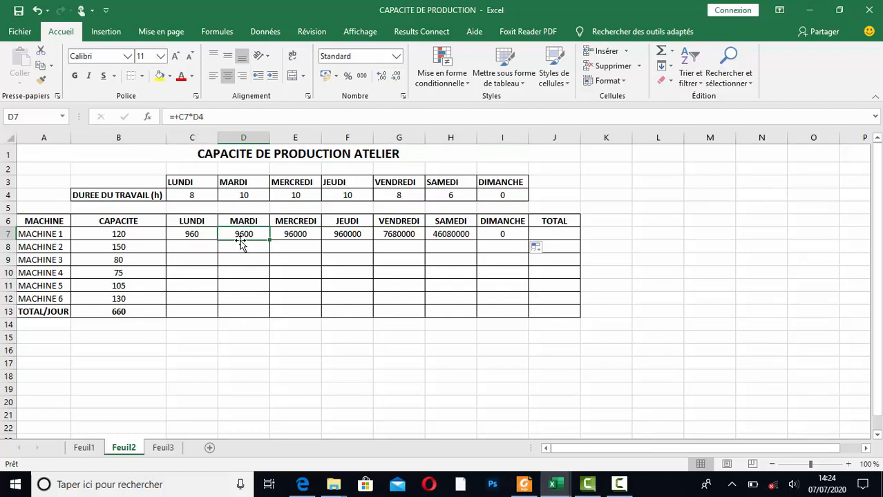
{"action": "double_click", "coordinate": [242, 234]}
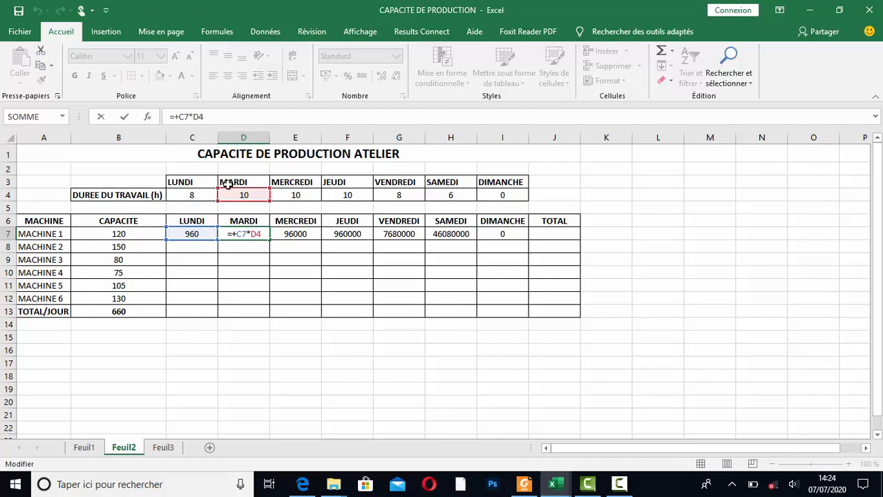
{"action": "key", "text": "Return"}
Step: Lock the capacity column in C7 so the formula reads =+$B7*C4, and fill it across to I7
{"action": "left_click", "coordinate": [196, 236]}
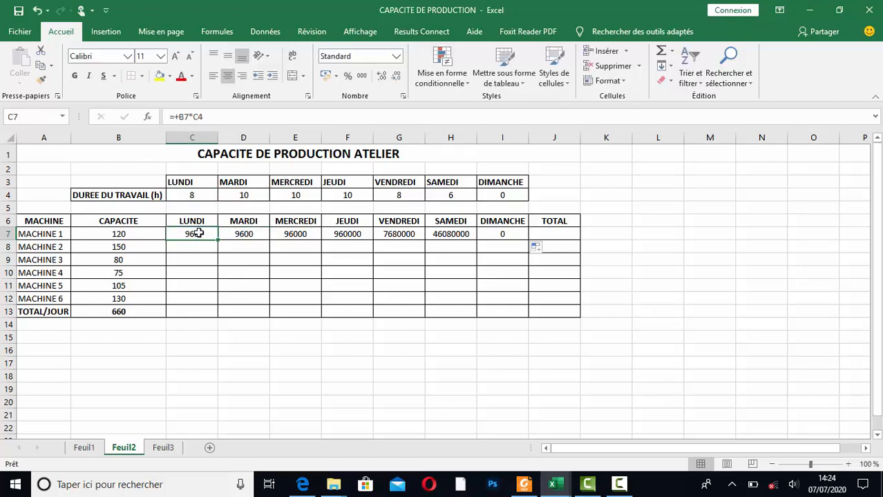
{"action": "left_click", "coordinate": [179, 117]}
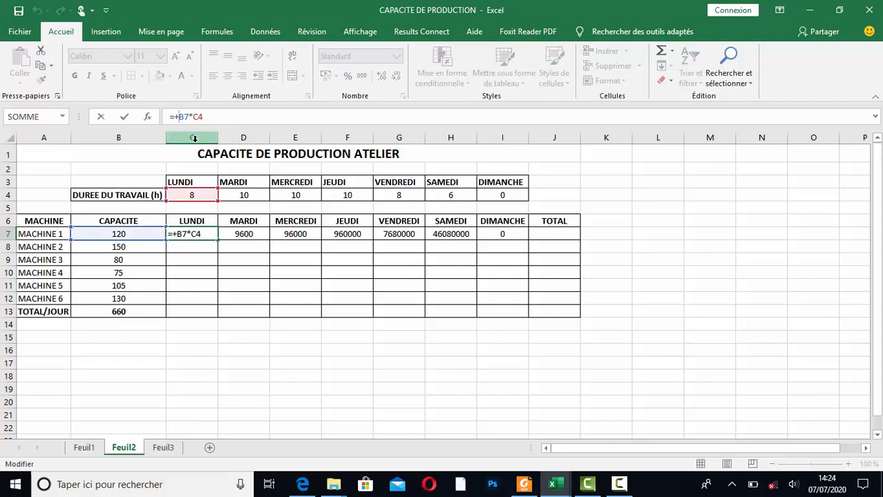
{"action": "type", "text": "$"}
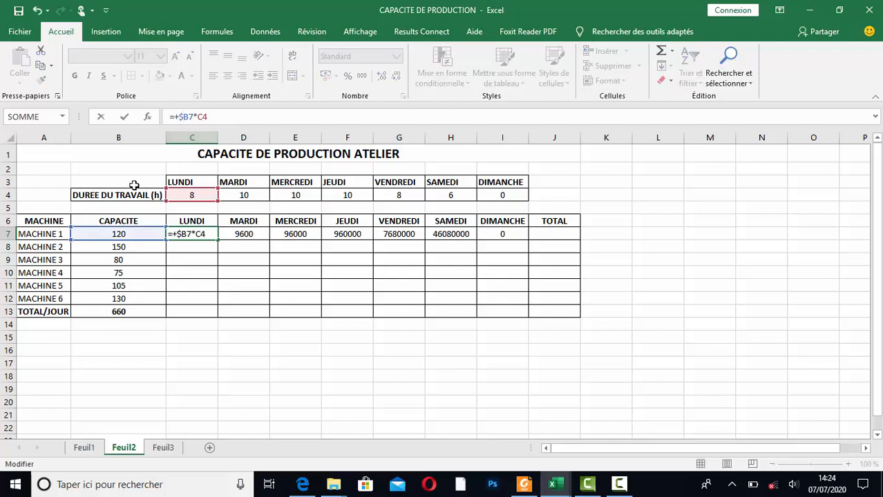
{"action": "key", "text": "Return"}
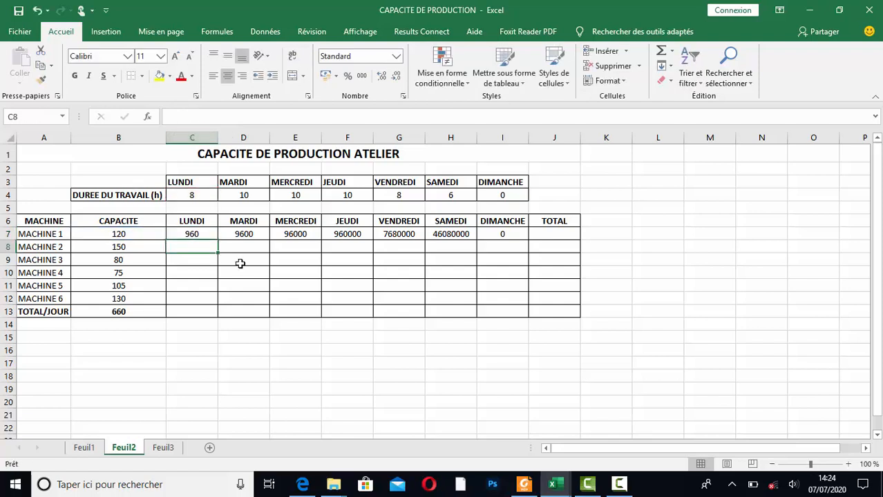
{"action": "left_click", "coordinate": [210, 235]}
{"action": "left_click_drag", "start_coordinate": [221, 238], "coordinate": [510, 242]}
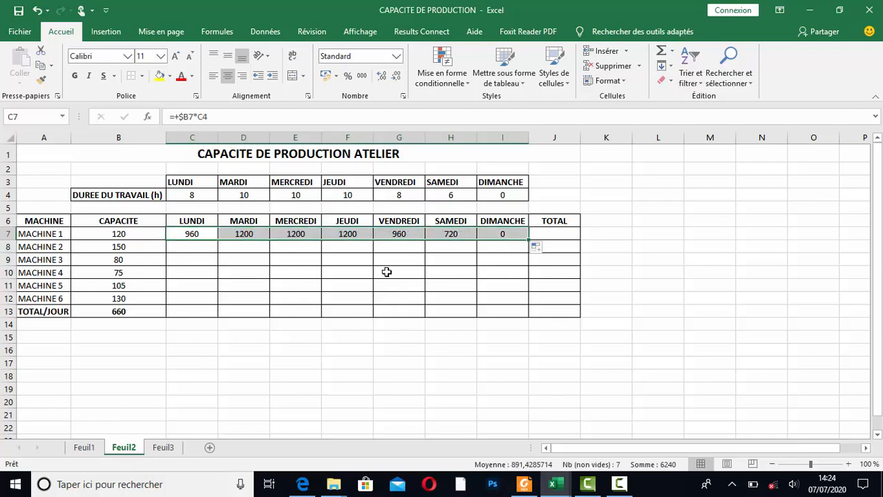
{"action": "left_click", "coordinate": [240, 236]}
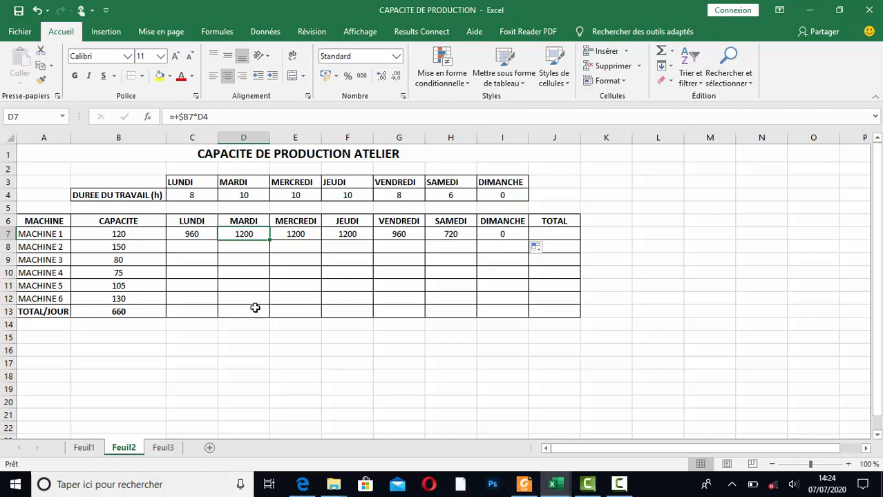
Step: Fill the C7 formula down to C12 and examine the cell references in C9 and C8
{"action": "left_click", "coordinate": [199, 235]}
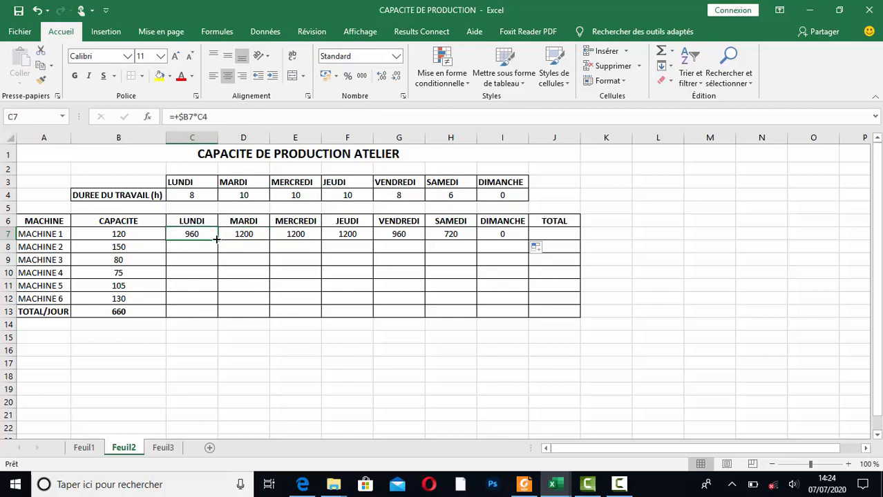
{"action": "left_click_drag", "start_coordinate": [218, 240], "coordinate": [216, 304]}
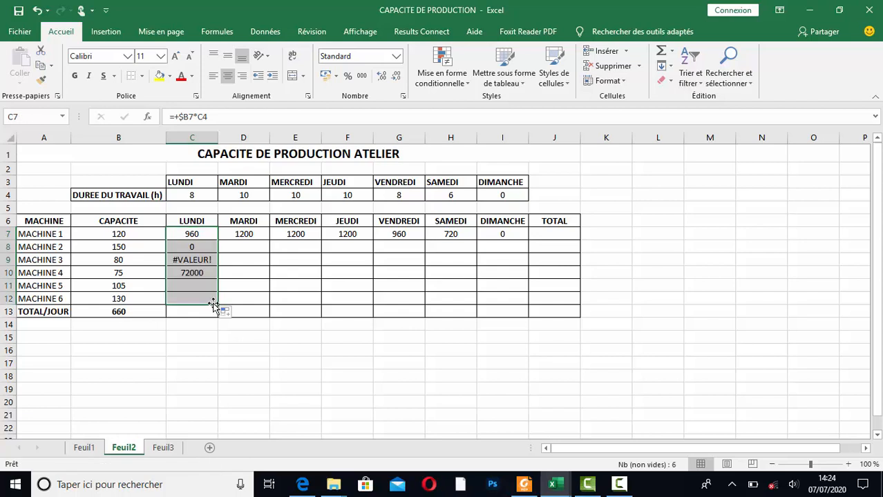
{"action": "left_click", "coordinate": [199, 261]}
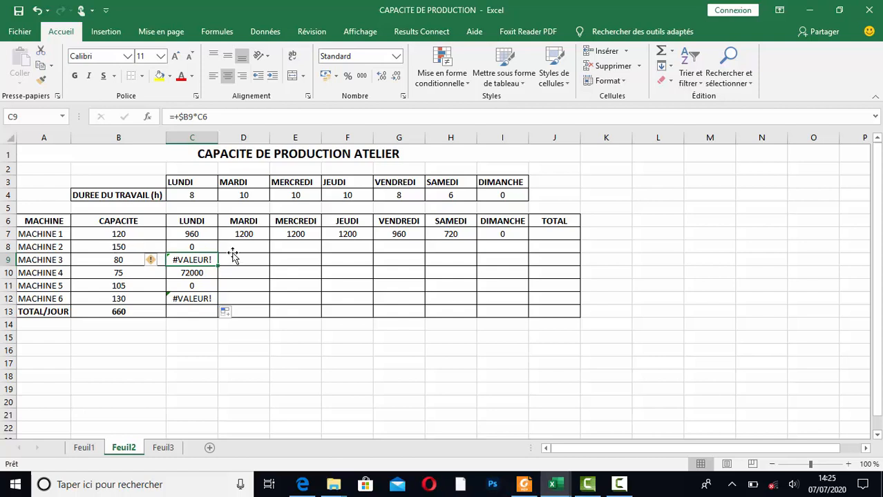
{"action": "left_click", "coordinate": [188, 248]}
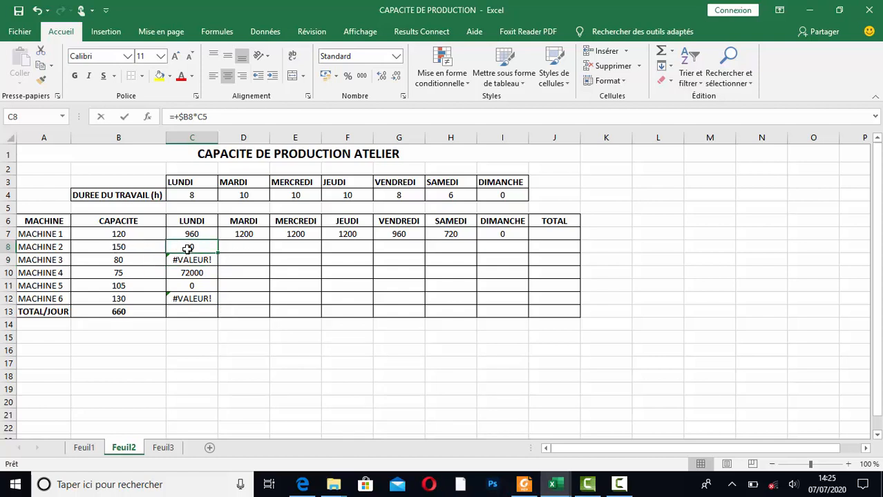
{"action": "double_click", "coordinate": [188, 248]}
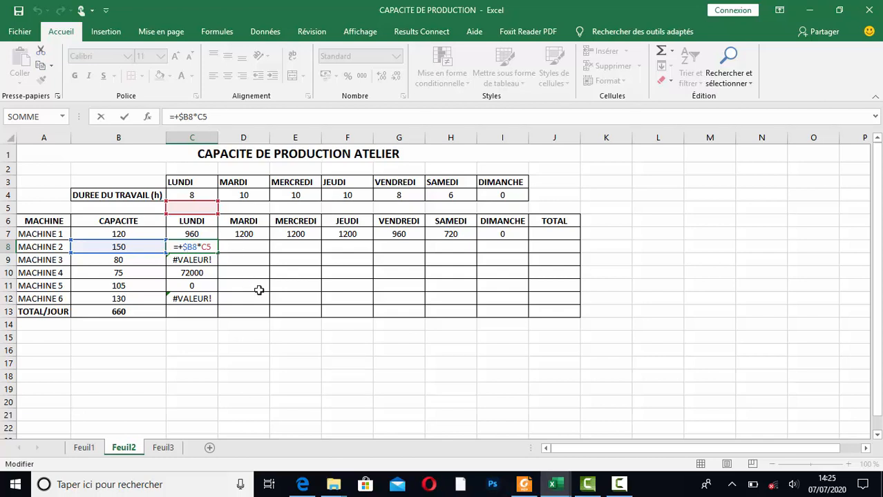
{"action": "key", "text": "ctrl+Return"}
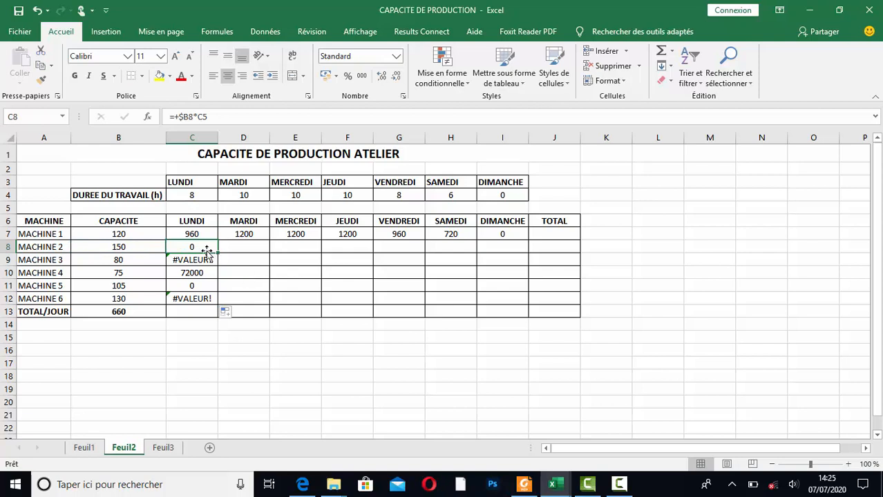
Step: Lock the row of the working hours reference in C7 so the formula reads =+$B7*C$4
{"action": "left_click", "coordinate": [191, 232]}
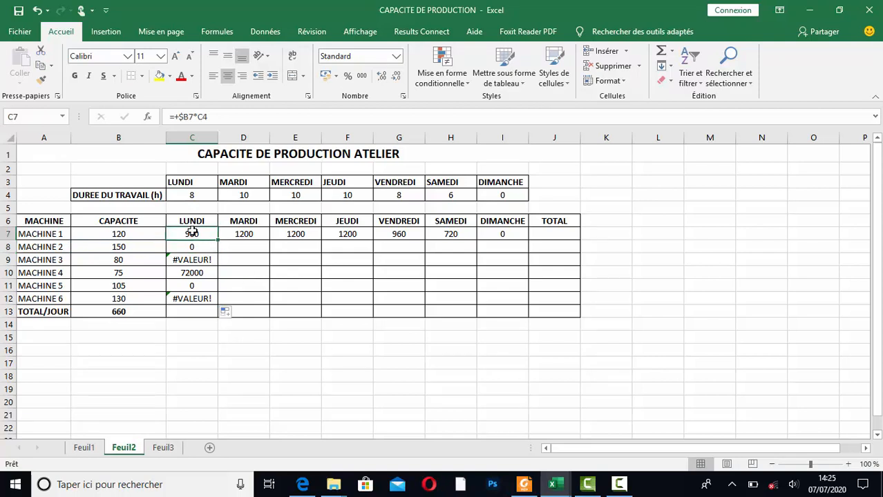
{"action": "left_click", "coordinate": [204, 116]}
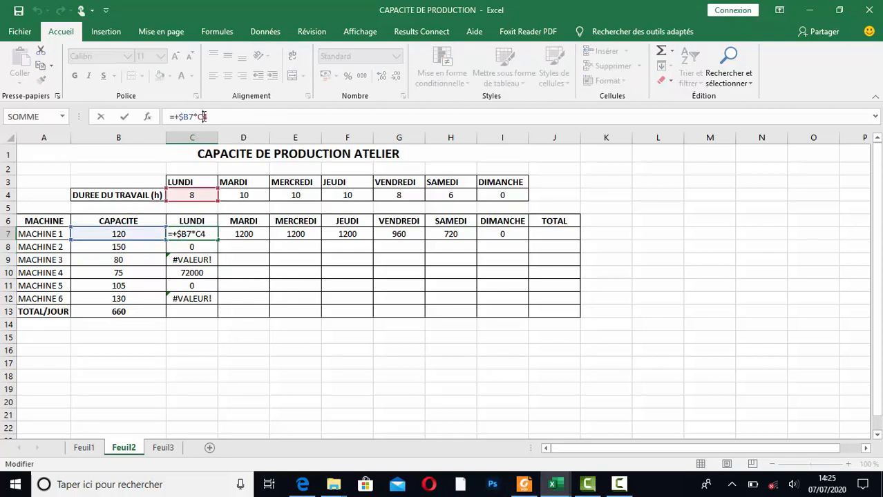
{"action": "key", "text": "F4"}
{"action": "key", "text": "F4"}
{"action": "key", "text": "Return"}
Step: Fill the C7 formula down to C12 and across to column I for all machines and days
{"action": "left_click", "coordinate": [201, 233]}
{"action": "left_click_drag", "start_coordinate": [211, 235], "coordinate": [208, 303]}
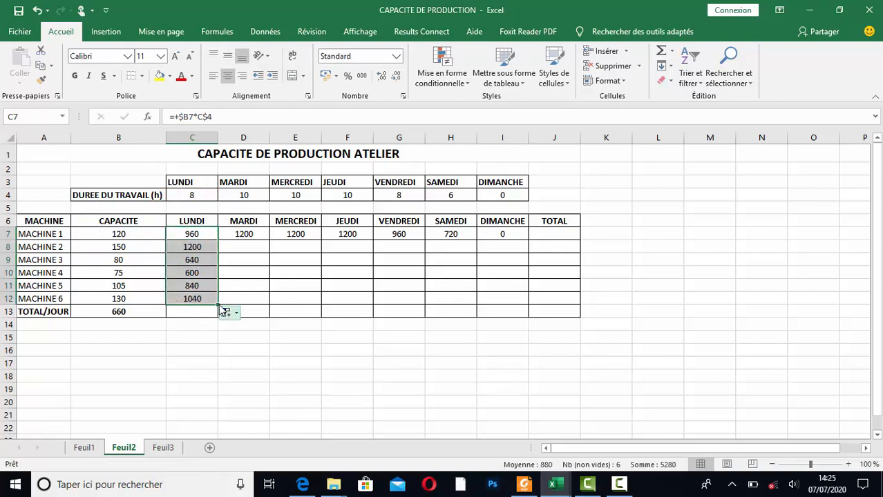
{"action": "left_click_drag", "start_coordinate": [219, 304], "coordinate": [505, 312]}
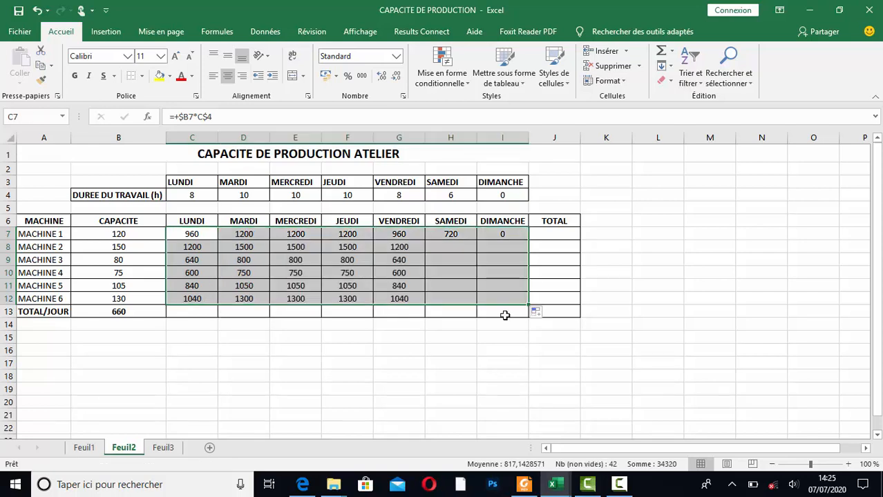
Step: Sum B7:I7 in the TOTAL cell J7 for MACHINE 1, and fill the formula down to J13
{"action": "left_click", "coordinate": [563, 234]}
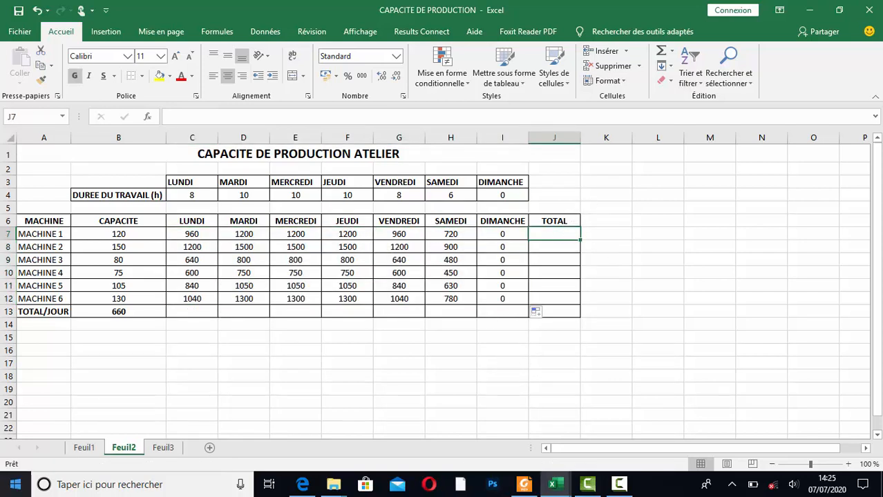
{"action": "left_click", "coordinate": [661, 53]}
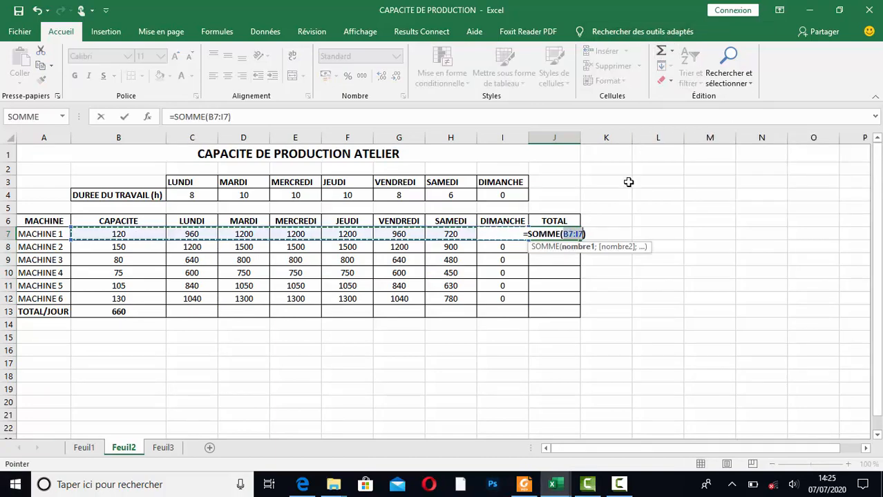
{"action": "key", "text": "Return"}
{"action": "left_click", "coordinate": [564, 234]}
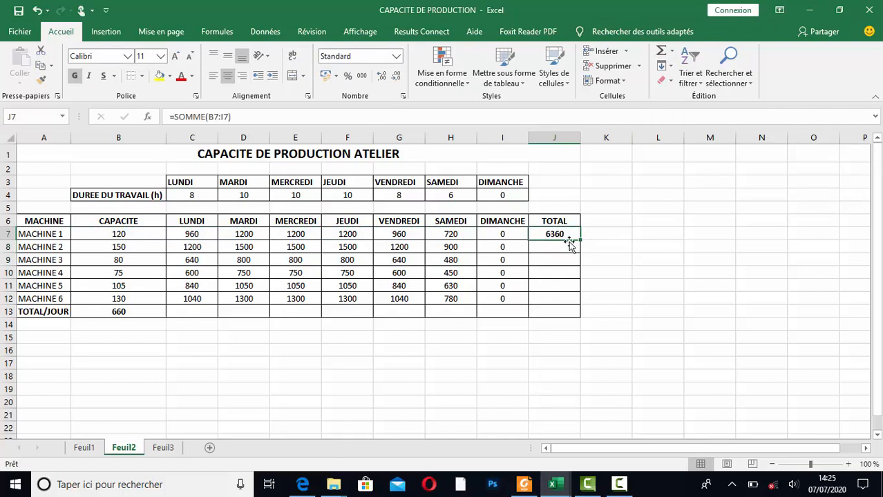
{"action": "left_click_drag", "start_coordinate": [578, 240], "coordinate": [567, 318]}
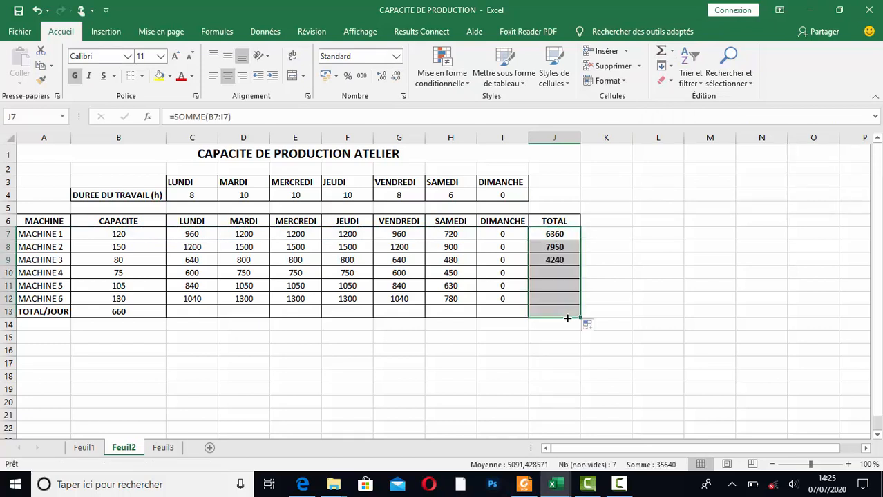
Step: Fill the TOTAL/JOUR sum in B13 across to I13 for every day of the week
{"action": "left_click", "coordinate": [134, 312]}
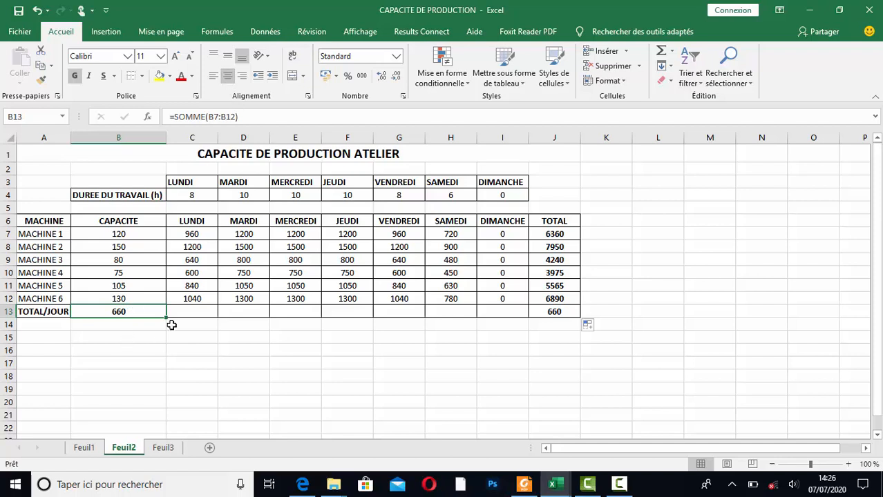
{"action": "left_click_drag", "start_coordinate": [167, 318], "coordinate": [534, 335]}
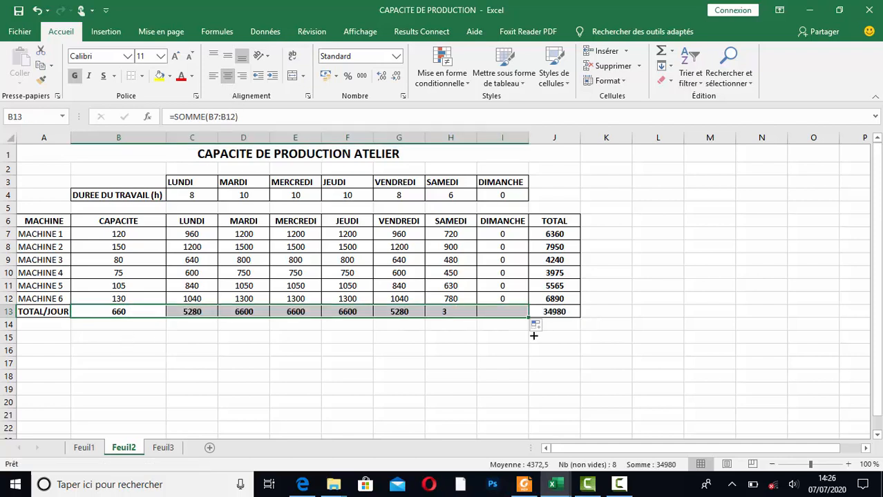
{"action": "left_click", "coordinate": [622, 285]}
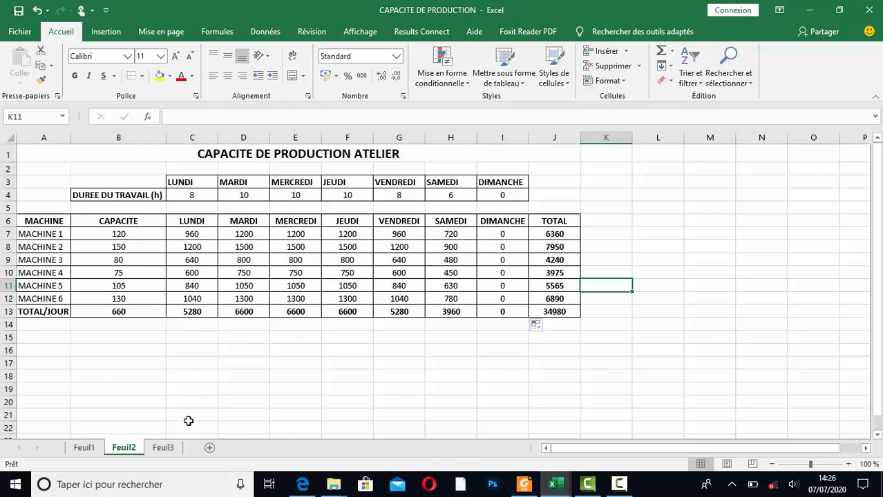
Step: Clear the weekly average formula in B3 of Feuil3, and return to the production table on Feuil2
{"action": "left_click", "coordinate": [163, 447]}
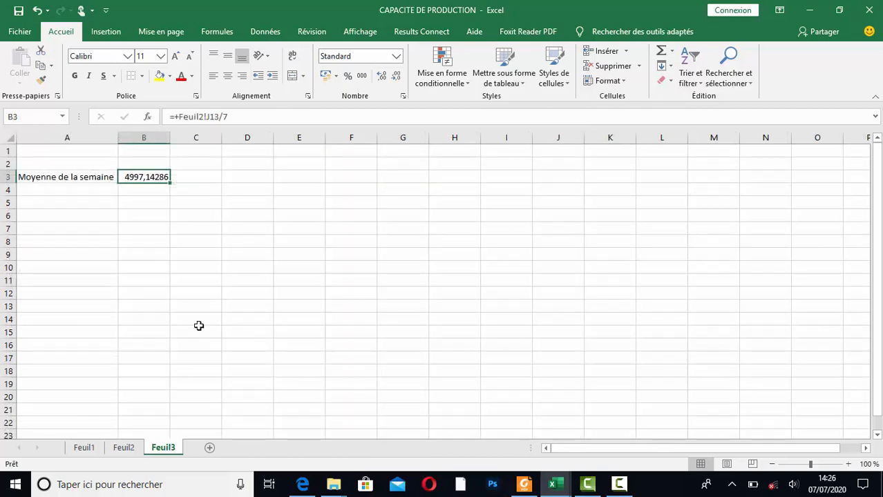
{"action": "key", "text": "Delete"}
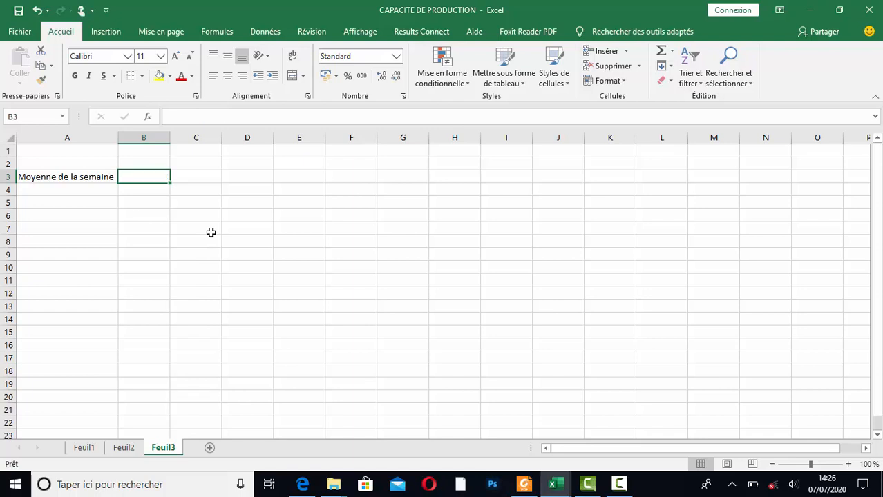
{"action": "left_click", "coordinate": [132, 451]}
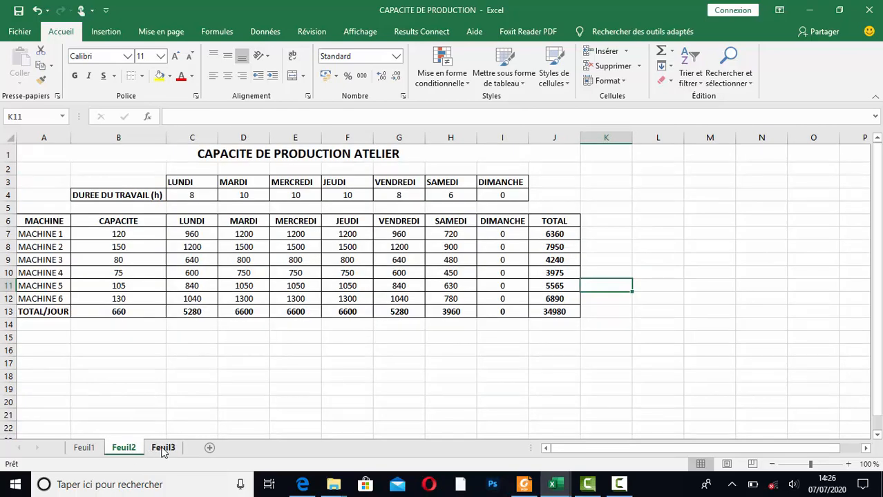
Step: Enter a formula in B3 of Feuil3 that references the overall production total in J13 of Feuil2
{"action": "left_click", "coordinate": [163, 449]}
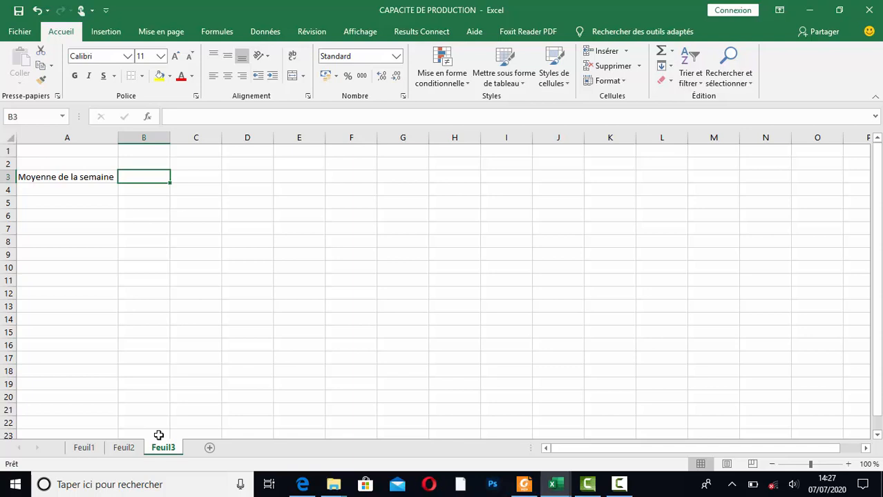
{"action": "type", "text": "+"}
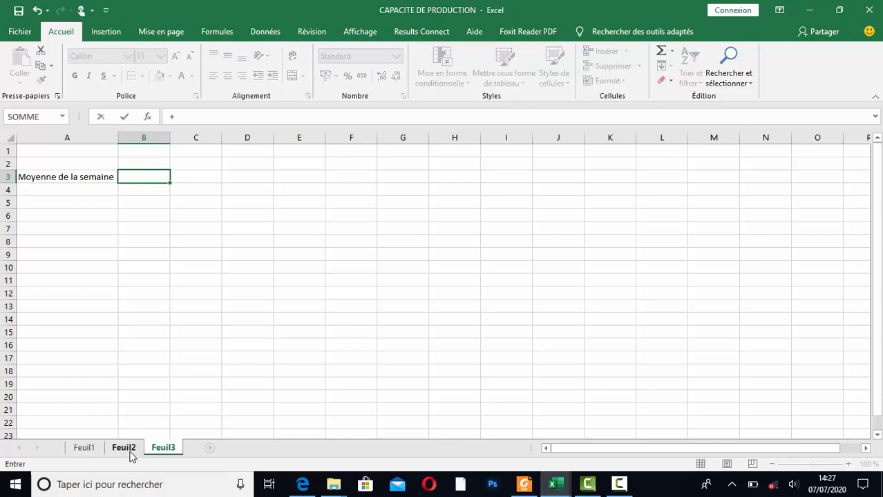
{"action": "left_click", "coordinate": [124, 448]}
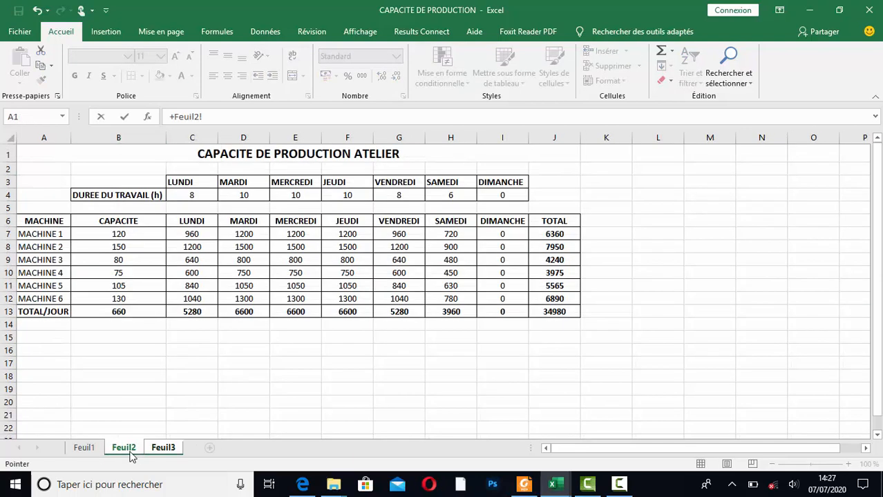
{"action": "left_click", "coordinate": [551, 312]}
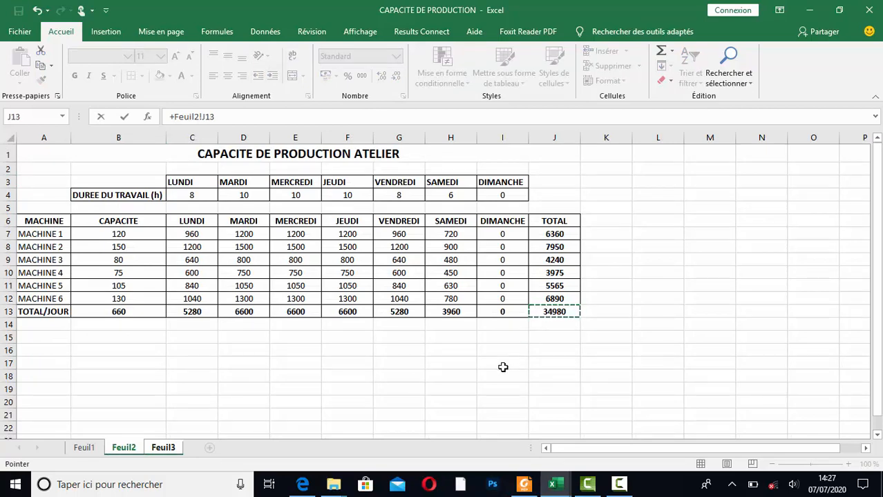
{"action": "key", "text": "Return"}
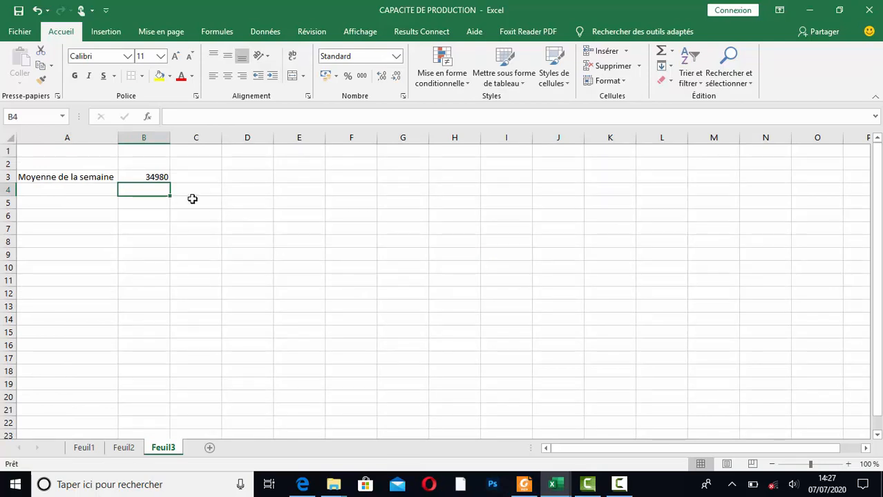
Step: Divide the reference in B3 by 7 so the formula reads =+Feuil2!J13/7
{"action": "left_click", "coordinate": [158, 180]}
{"action": "left_click", "coordinate": [235, 119]}
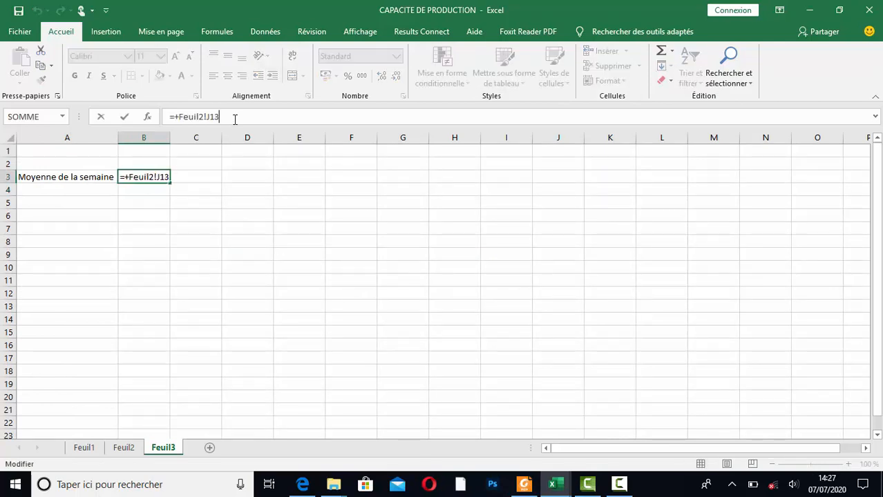
{"action": "type", "text": "/è"}
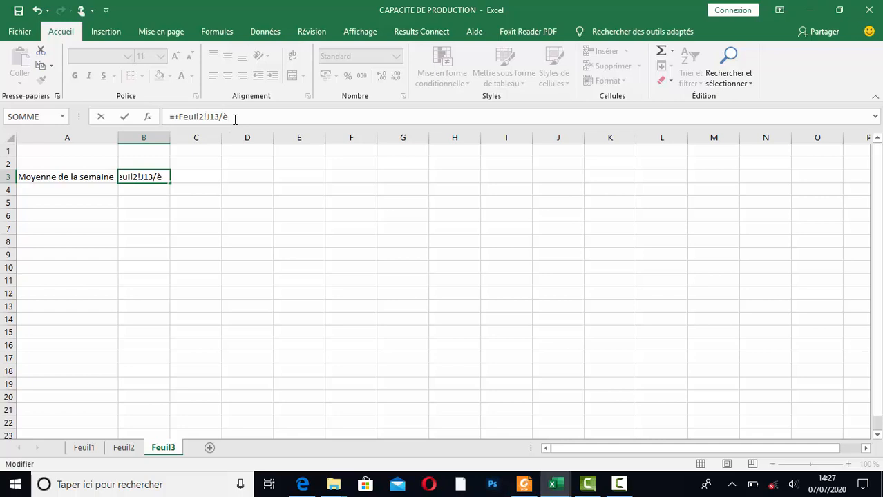
{"action": "key", "text": "BackSpace"}
{"action": "type", "text": "7"}
{"action": "key", "text": "Return"}
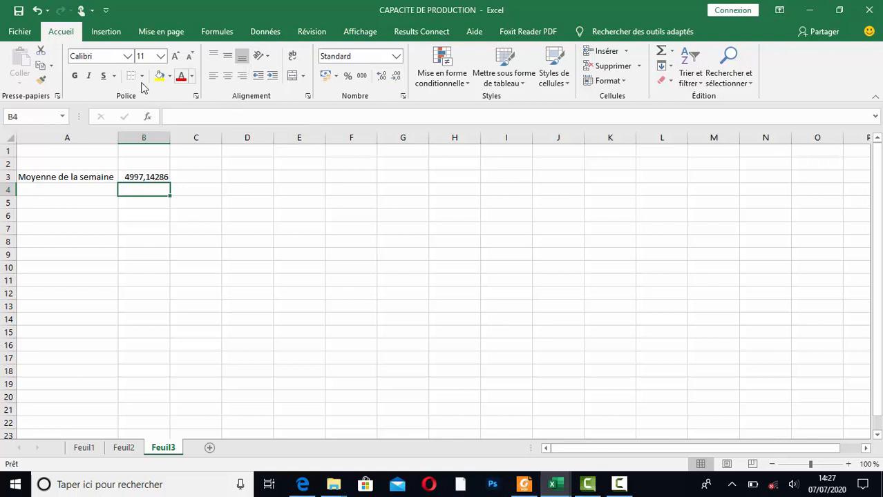
{"action": "left_click", "coordinate": [136, 179]}
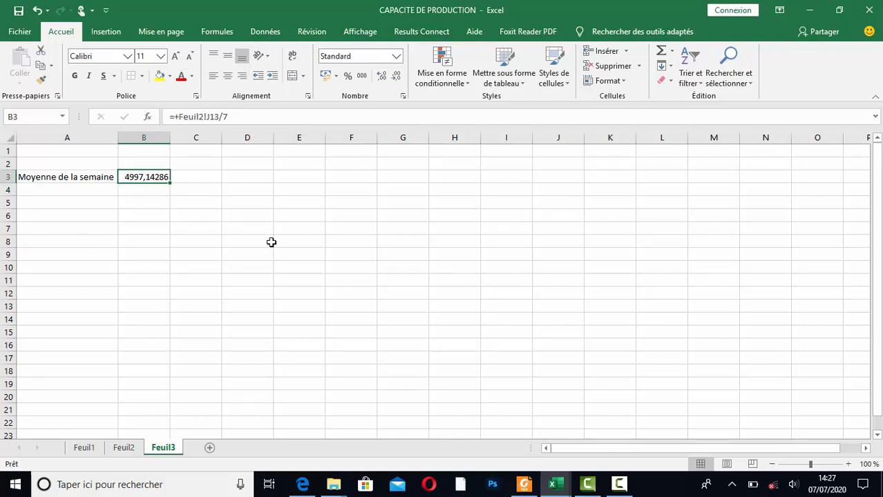
Step: Change the divisor in the B3 formula to 6 so it reads =+Feuil2!J13/6
{"action": "left_click", "coordinate": [235, 119]}
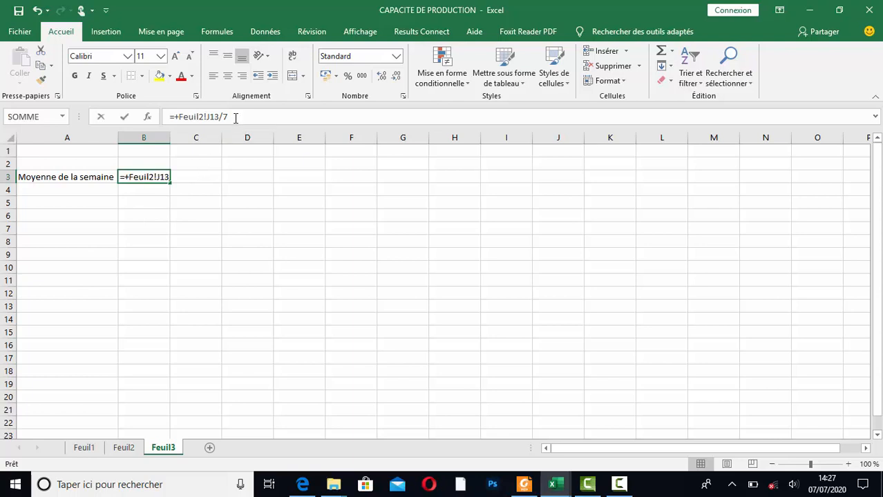
{"action": "key", "text": "BackSpace"}
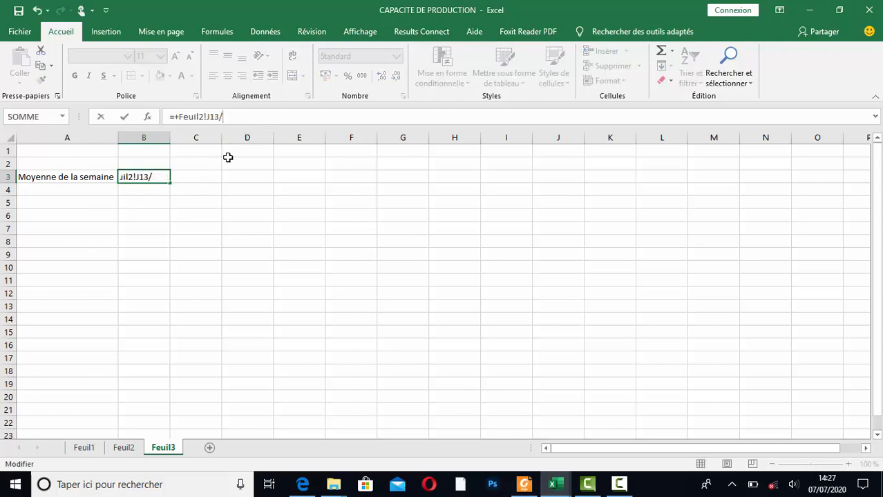
{"action": "type", "text": "-"}
{"action": "key", "text": "BackSpace"}
{"action": "type", "text": "6"}
{"action": "key", "text": "Return"}
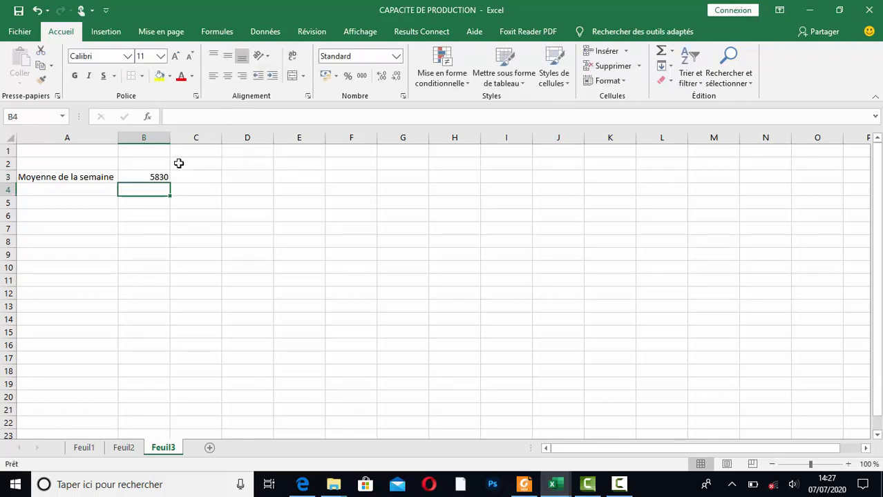
{"action": "left_click", "coordinate": [161, 178]}
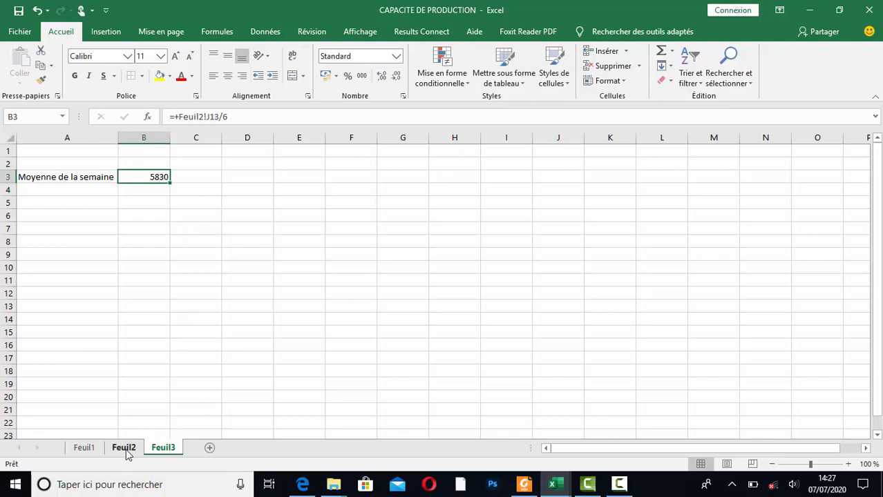
Step: Change the label in A3 to "Moyenne Journalière"
{"action": "left_click", "coordinate": [58, 178]}
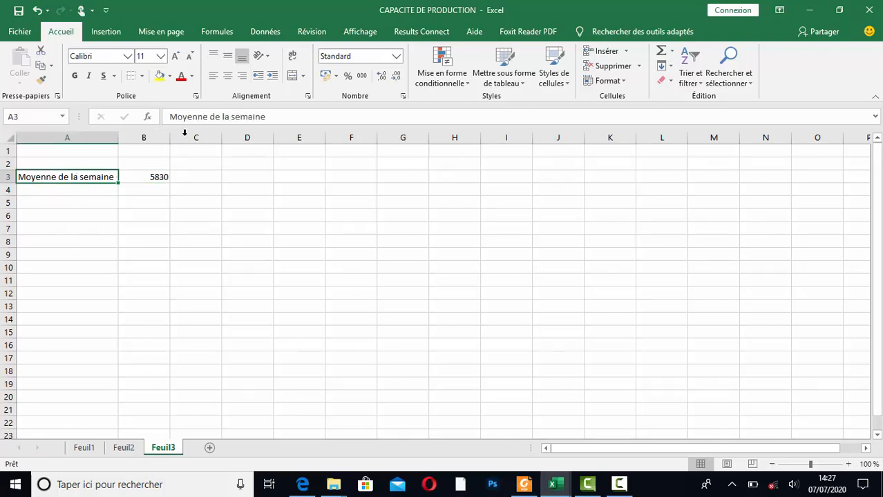
{"action": "left_click", "coordinate": [275, 116]}
{"action": "key", "text": "BackSpace"}
{"action": "key", "text": "BackSpace"}
{"action": "key", "text": "BackSpace"}
{"action": "key", "text": "BackSpace"}
{"action": "key", "text": "BackSpace"}
{"action": "key", "text": "BackSpace"}
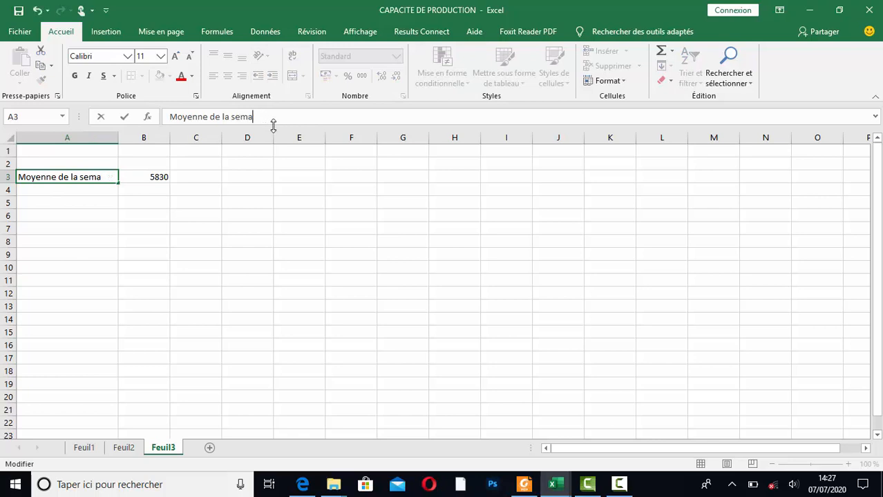
{"action": "key", "text": "BackSpace"}
{"action": "key", "text": "BackSpace"}
{"action": "key", "text": "BackSpace"}
{"action": "key", "text": "BackSpace"}
{"action": "key", "text": "BackSpace"}
{"action": "key", "text": "BackSpace"}
{"action": "key", "text": "BackSpace"}
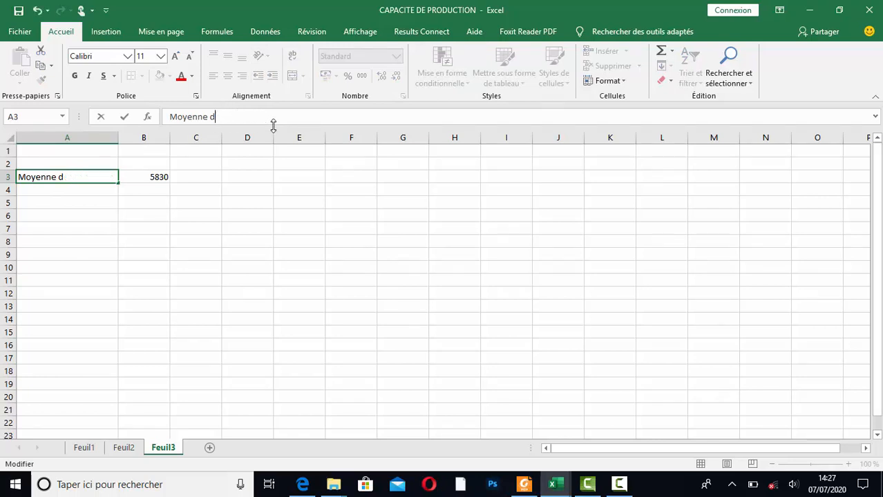
{"action": "type", "text": "JOURNA"}
{"action": "key", "text": "BackSpace"}
{"action": "key", "text": "BackSpace"}
{"action": "key", "text": "BackSpace"}
{"action": "key", "text": "BackSpace"}
{"action": "key", "text": "BackSpace"}
{"action": "type", "text": "ournal"}
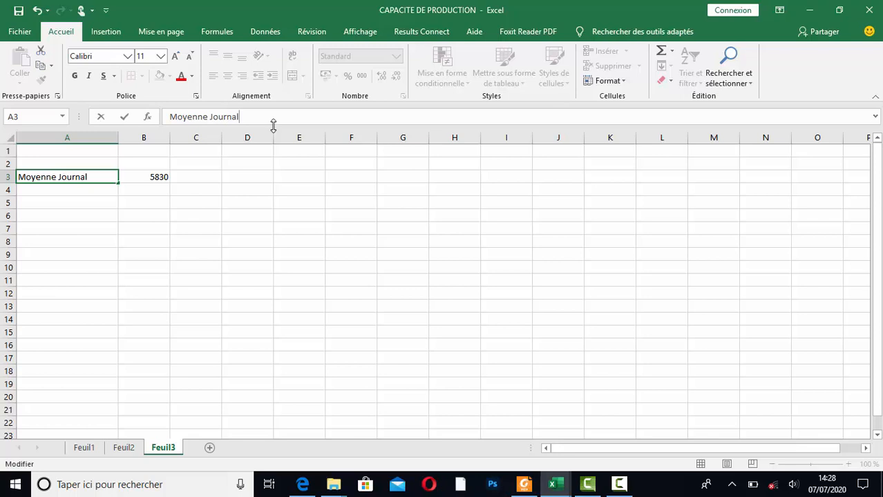
{"action": "type", "text": "ière"}
{"action": "left_click", "coordinate": [235, 221]}
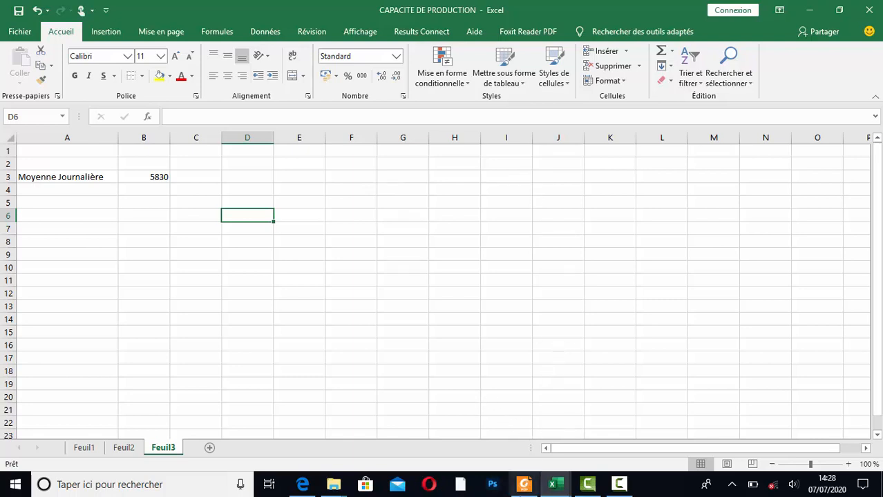
Step: Switch to the Classeur2 workbook and clear the external reference formula in C3
{"action": "mouse_move", "coordinate": [544, 490]}
{"action": "left_click", "coordinate": [616, 423]}
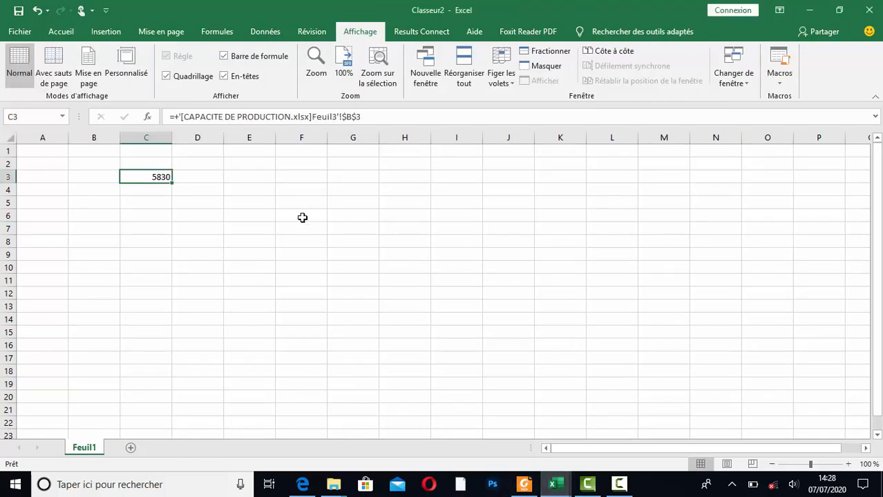
{"action": "key", "text": "Delete"}
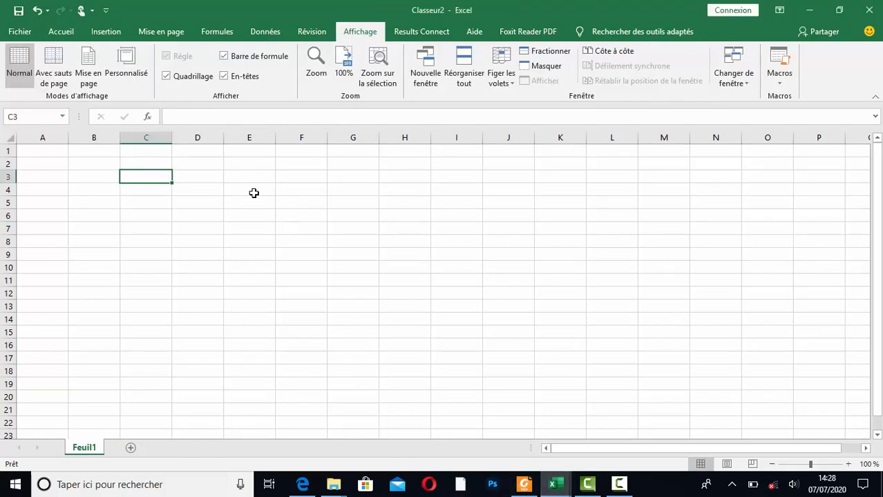
{"action": "left_click", "coordinate": [252, 193]}
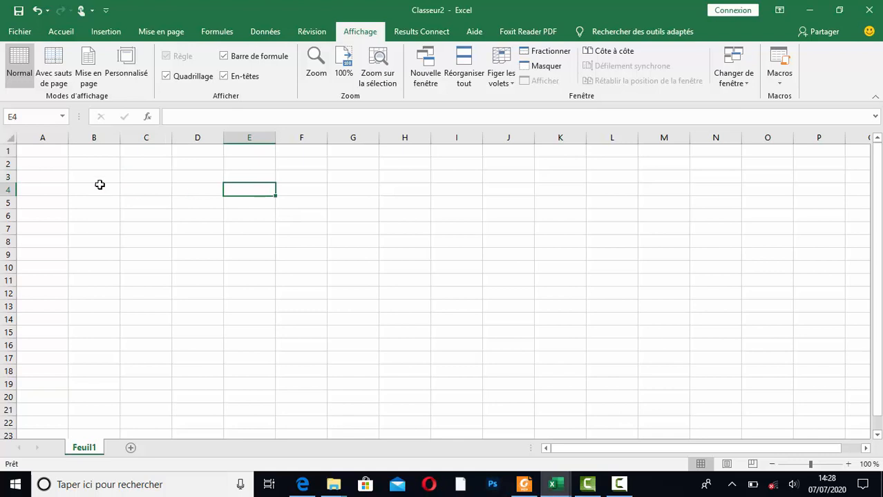
Step: Link C4 of Classeur2 to cell B3 on Feuil3 of CAPACITE DE PRODUCTION.xlsx, and check the resulting formula
{"action": "left_click", "coordinate": [146, 194]}
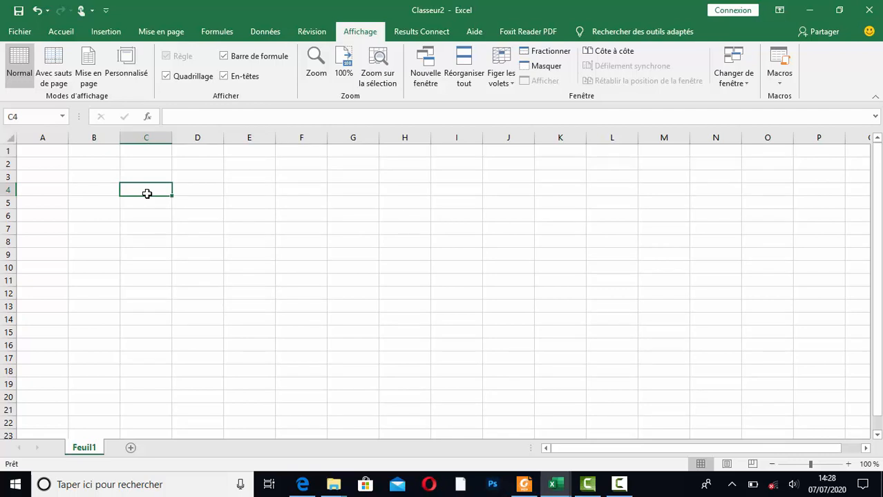
{"action": "type", "text": "="}
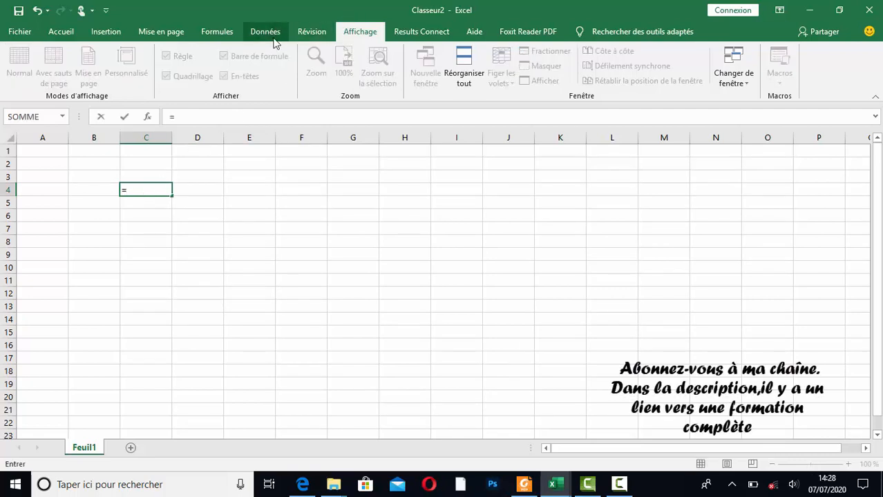
{"action": "left_click", "coordinate": [746, 91]}
{"action": "left_click", "coordinate": [756, 113]}
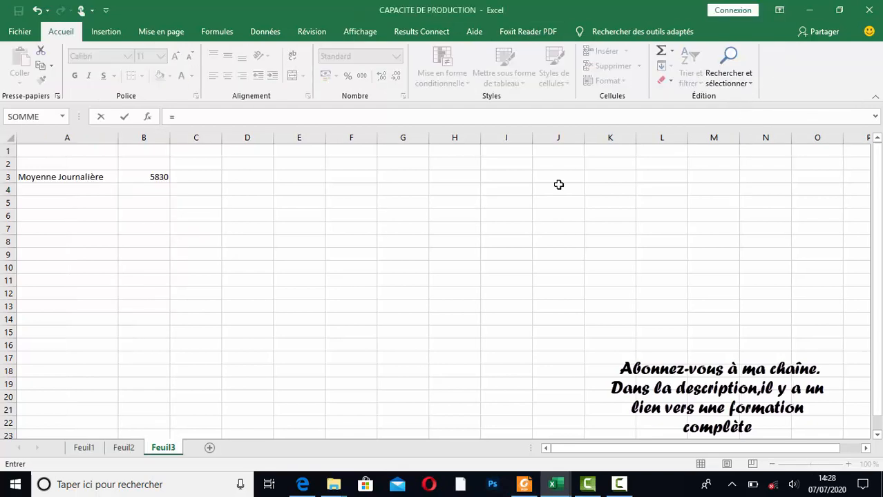
{"action": "left_click", "coordinate": [143, 177]}
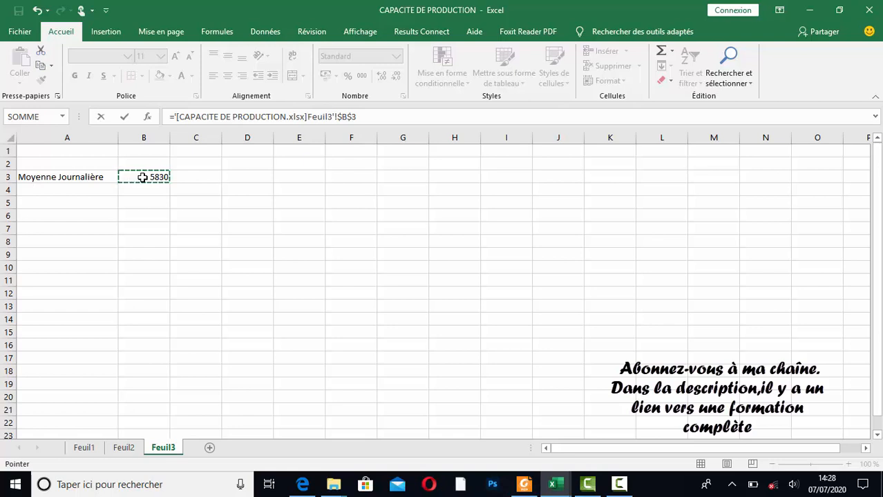
{"action": "key", "text": "Return"}
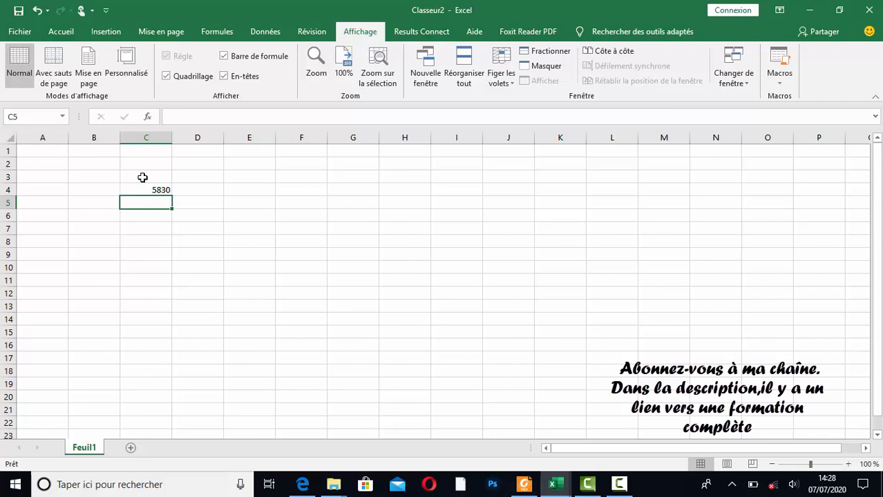
{"action": "left_click", "coordinate": [151, 191]}
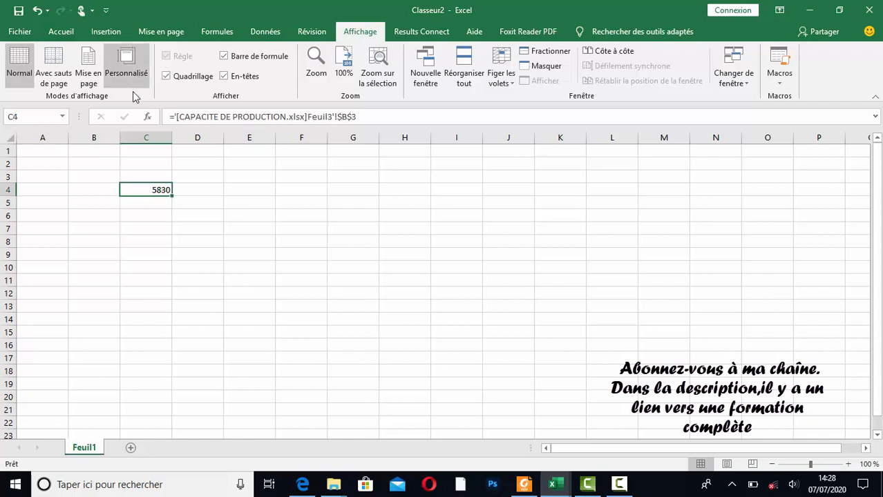